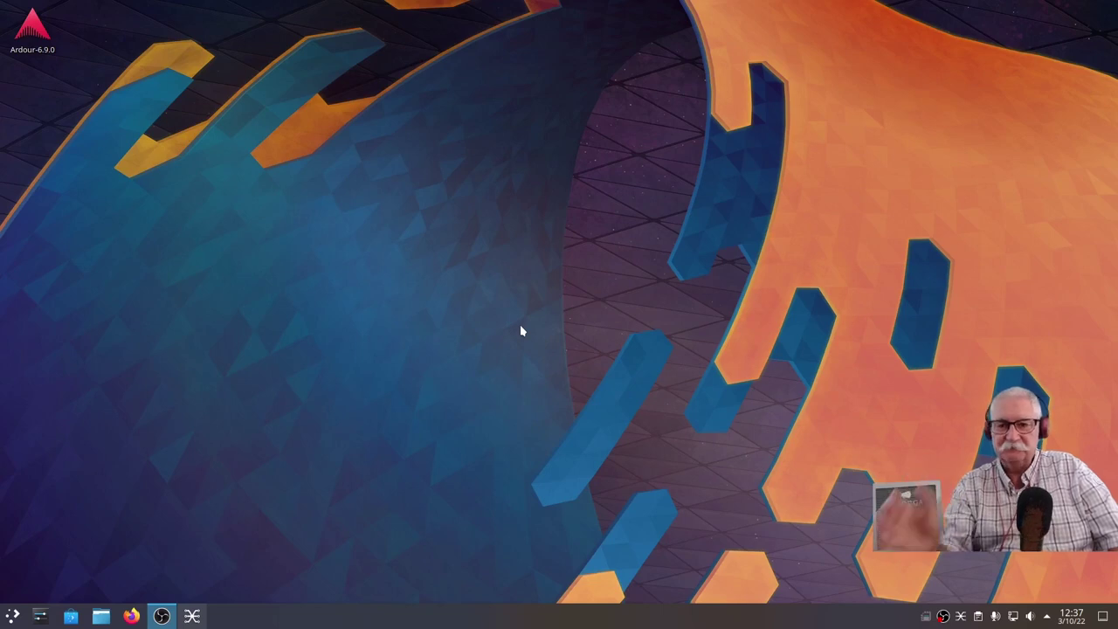
Step: Look over Discover's list of software sources, then close Discover
left_click(71, 616)
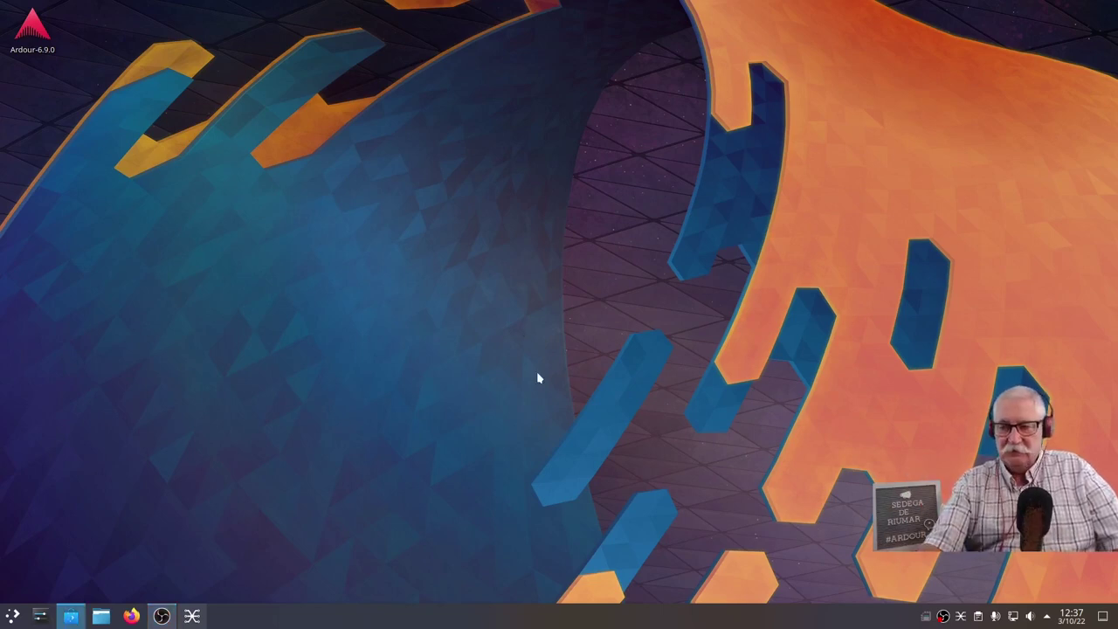
left_click(165, 559)
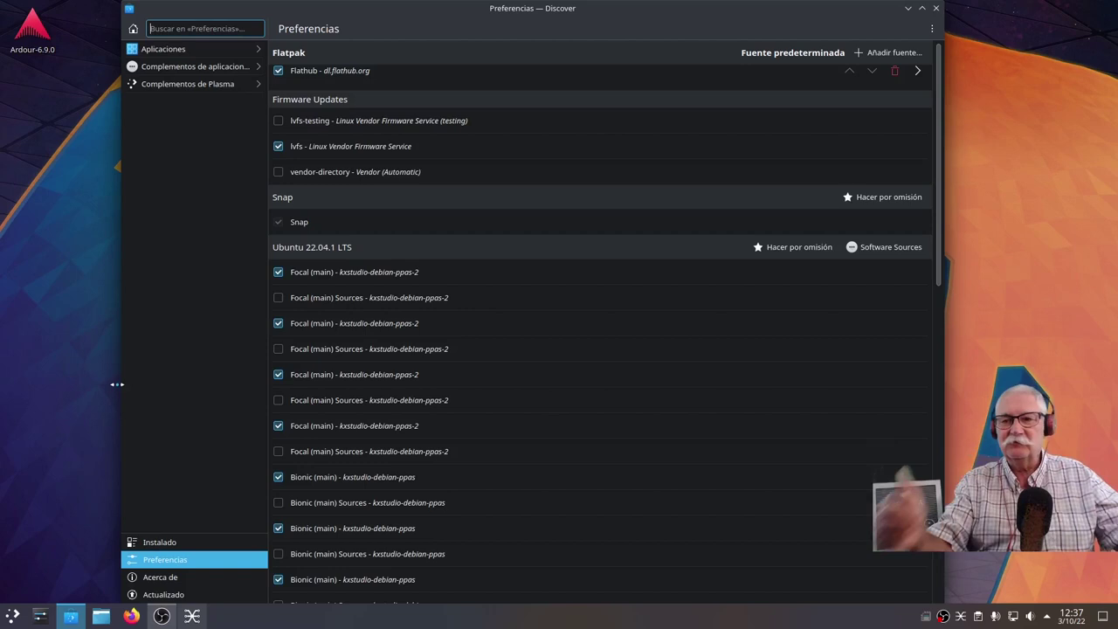
left_click(936, 8)
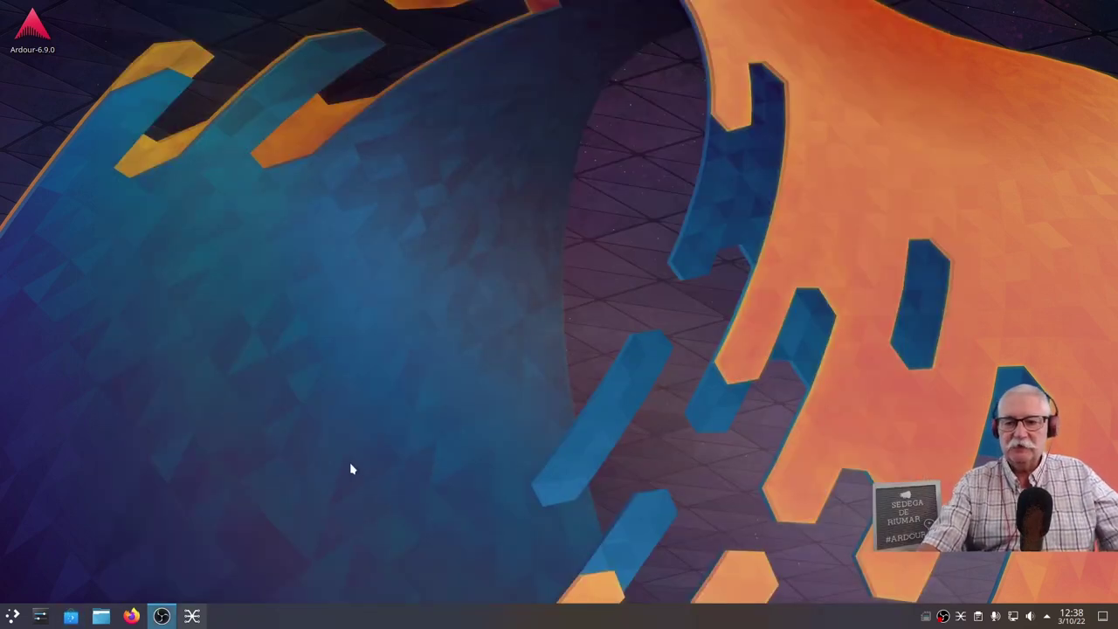
Step: Inspect the PipeWire audio graph and the Descargas folder, then close both
left_click(192, 616)
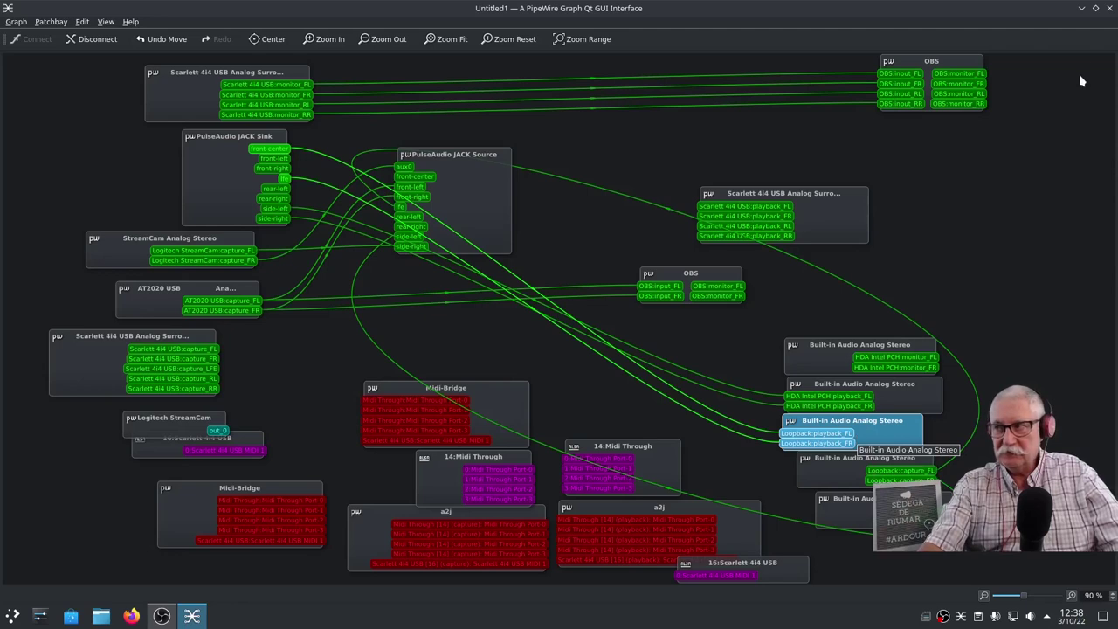
left_click(1079, 8)
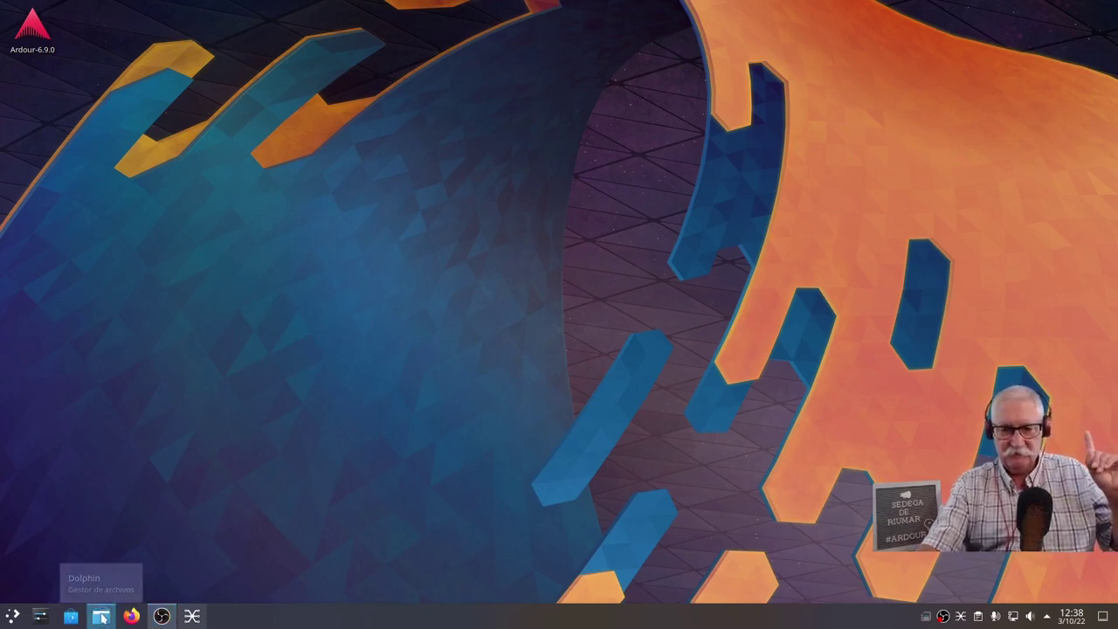
left_click(102, 618)
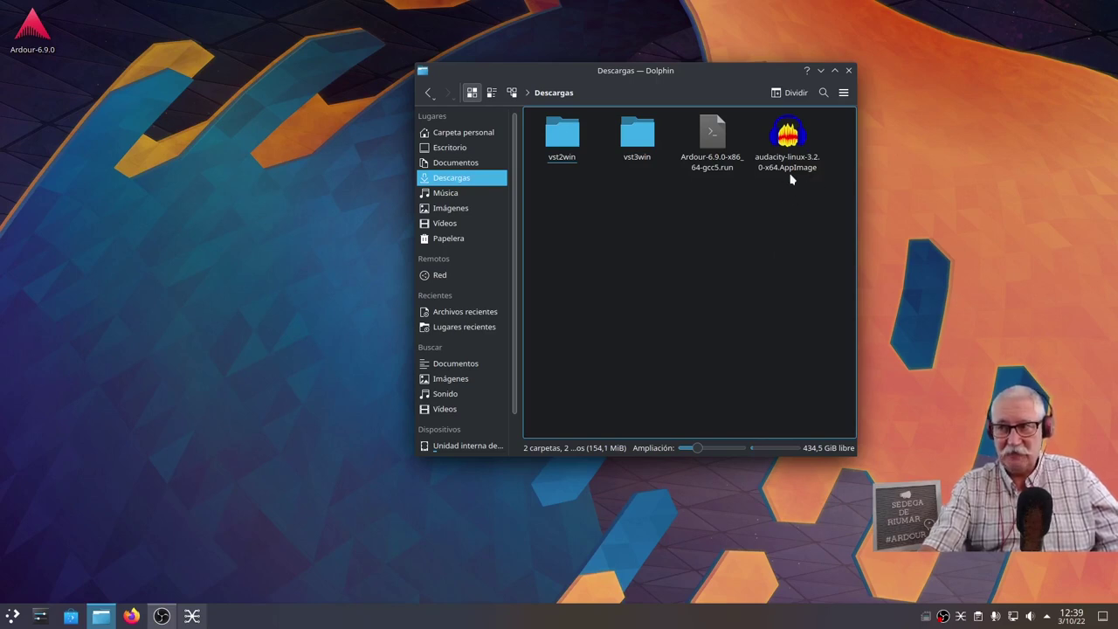
left_click(848, 72)
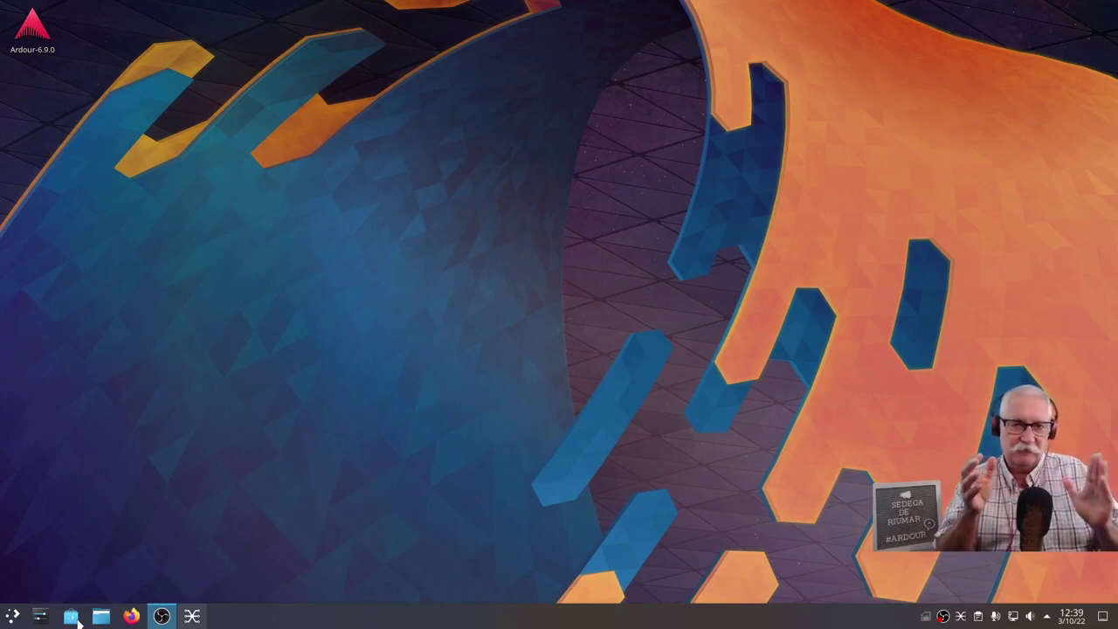
Step: Search Discover for Audacity and open its package details page
left_click(73, 617)
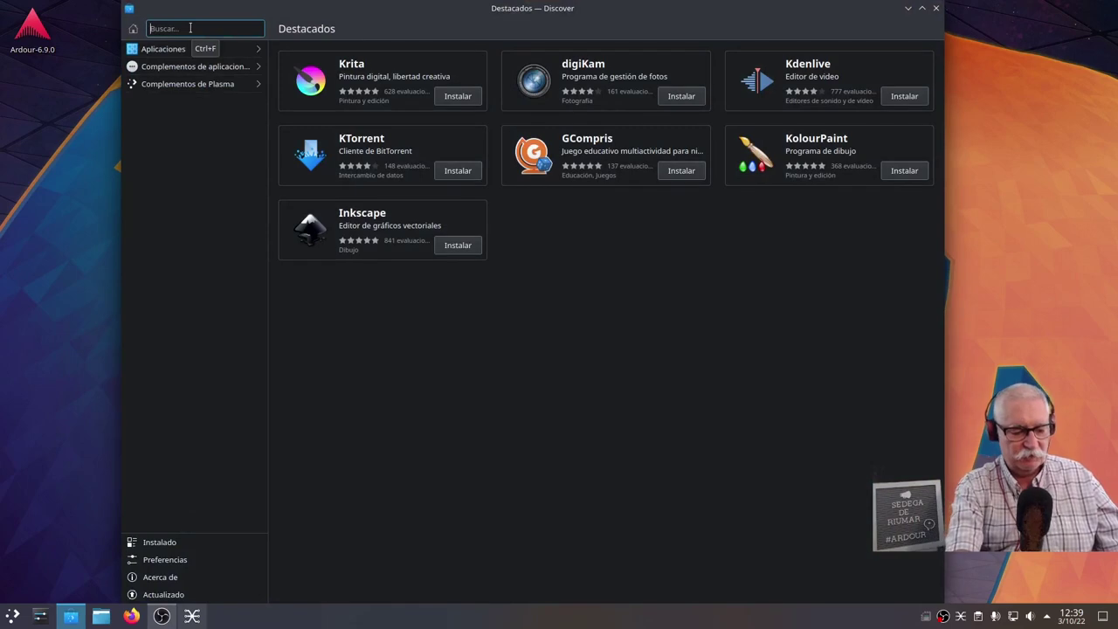
type("A")
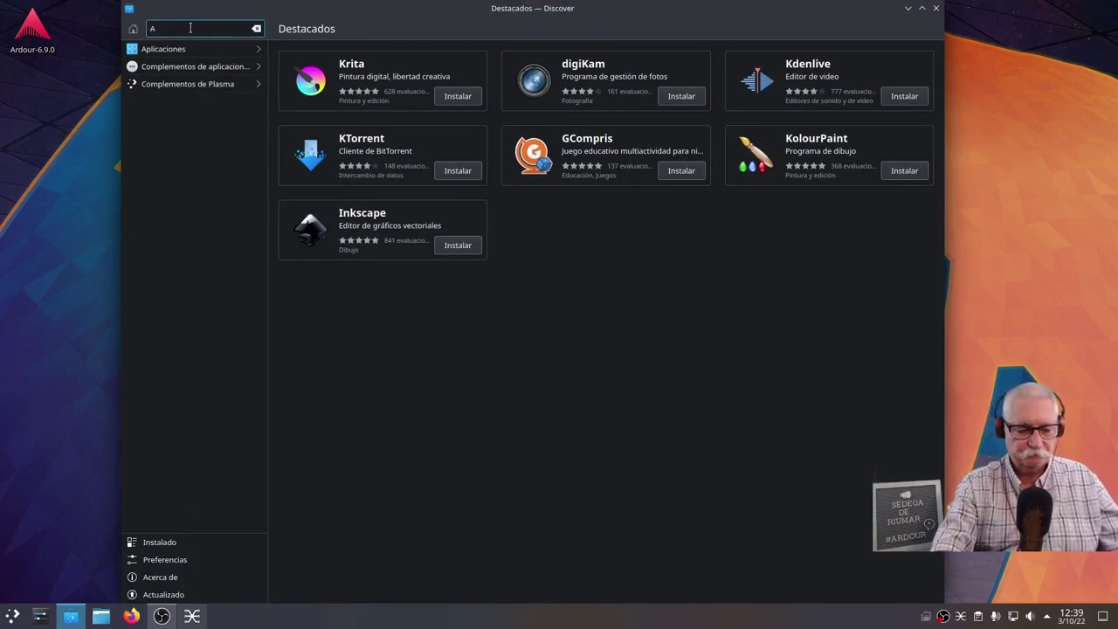
type("ud")
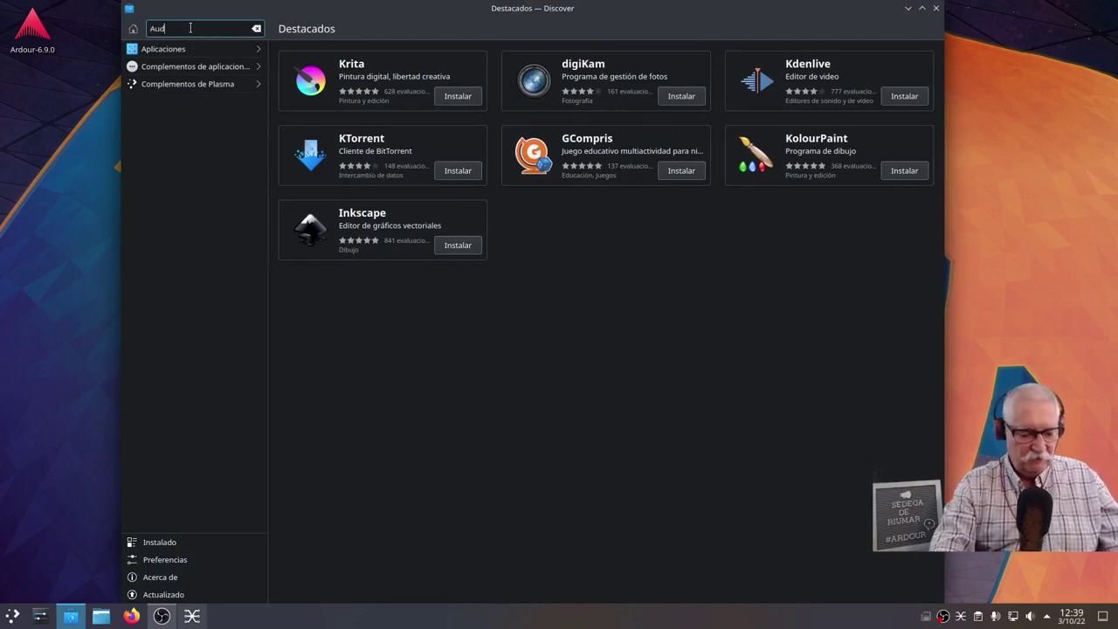
type("acity")
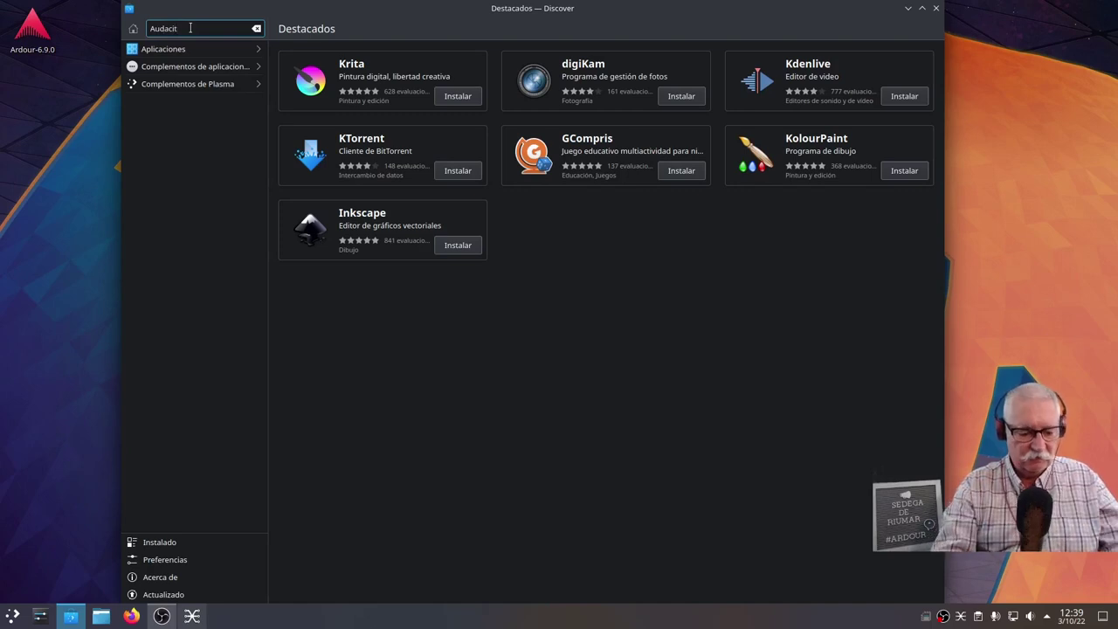
key("Return")
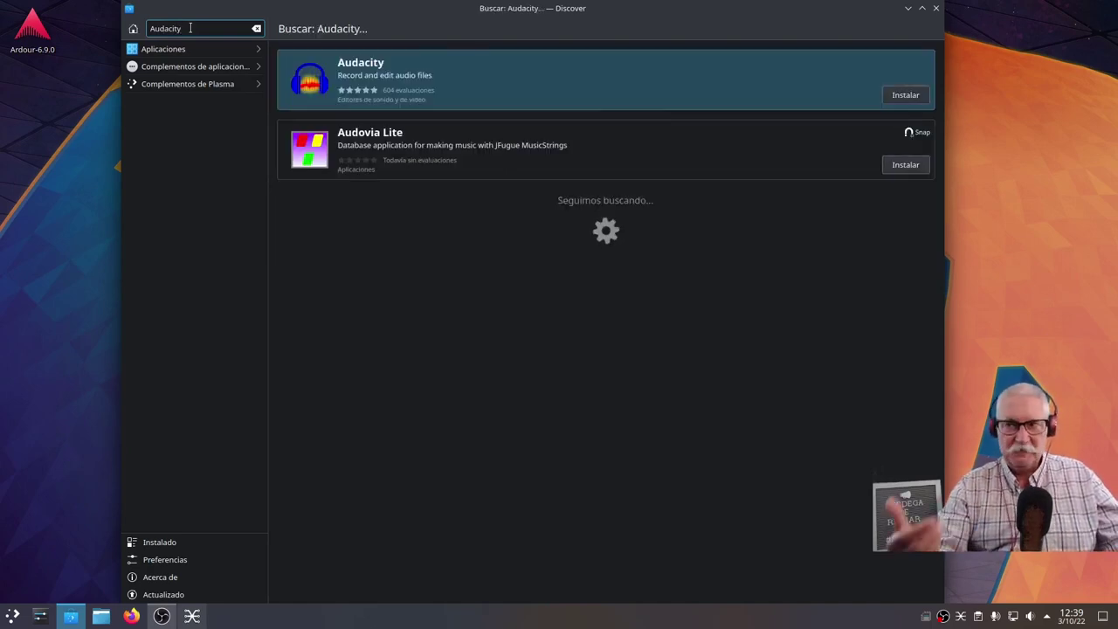
left_click(370, 83)
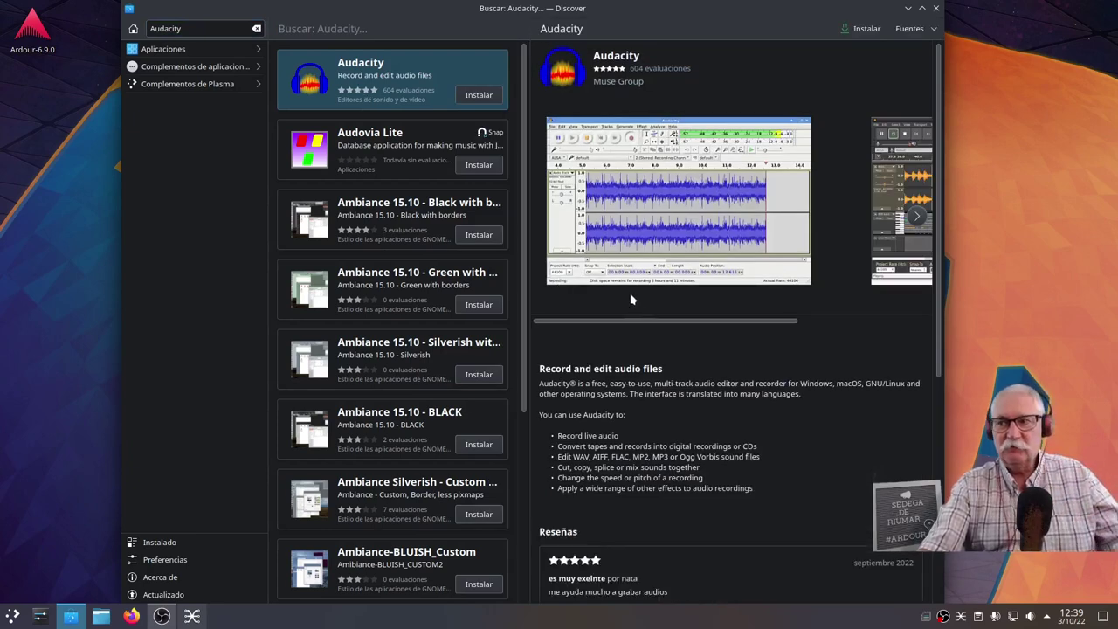
Step: Browse the Audacity screenshots and scroll down to reviews and package information
left_click(914, 220)
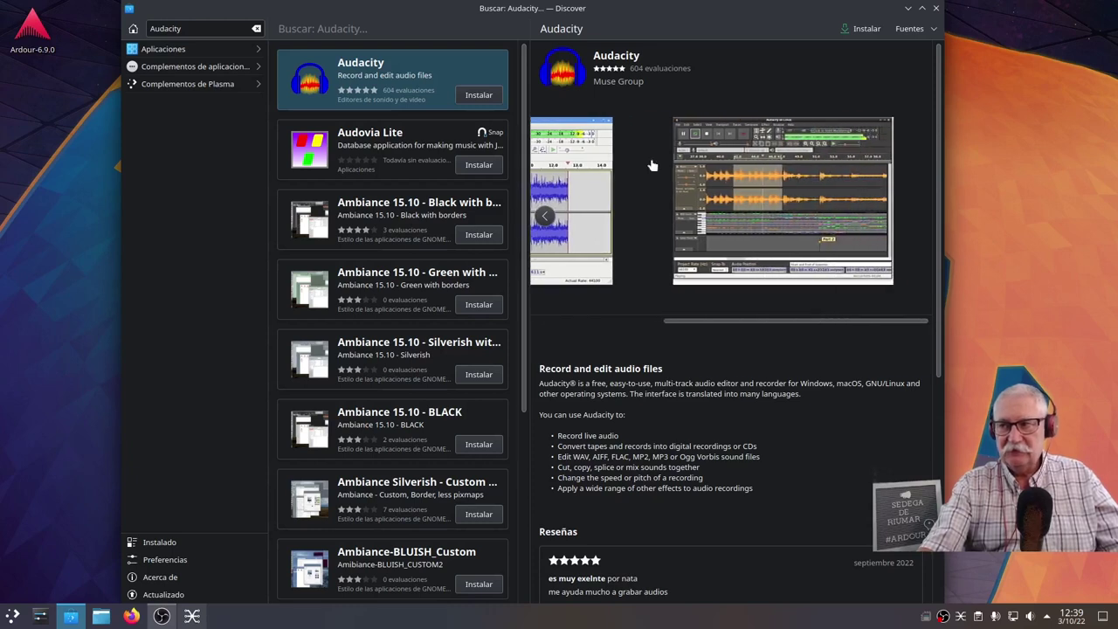
left_click(572, 323)
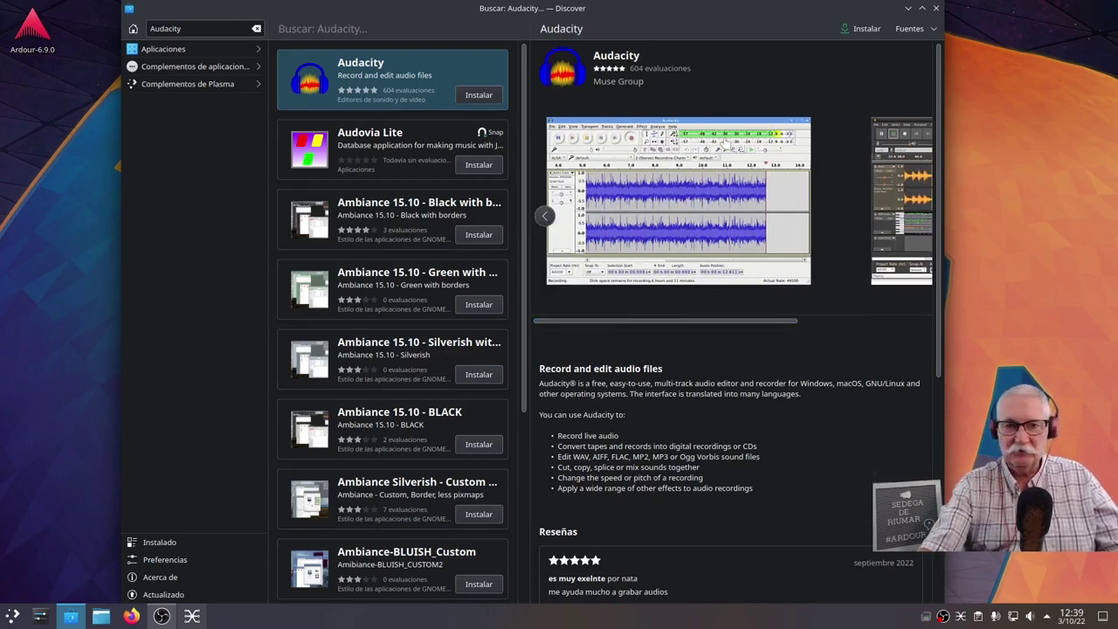
scroll(766, 469, "down", 1)
scroll(769, 467, "down", 2)
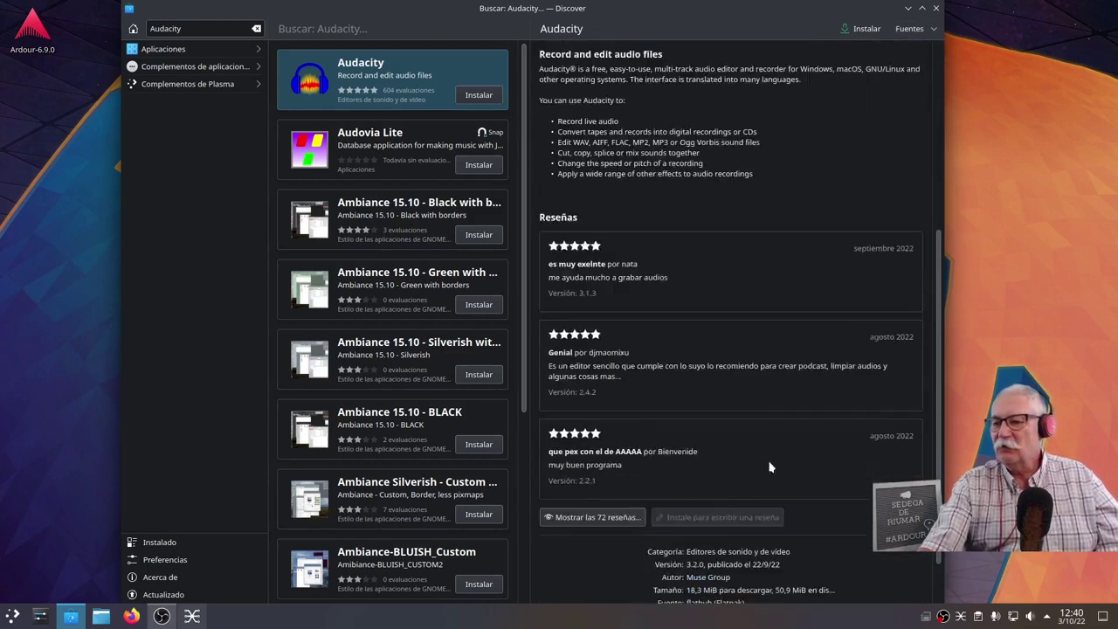
scroll(768, 467, "down", 1)
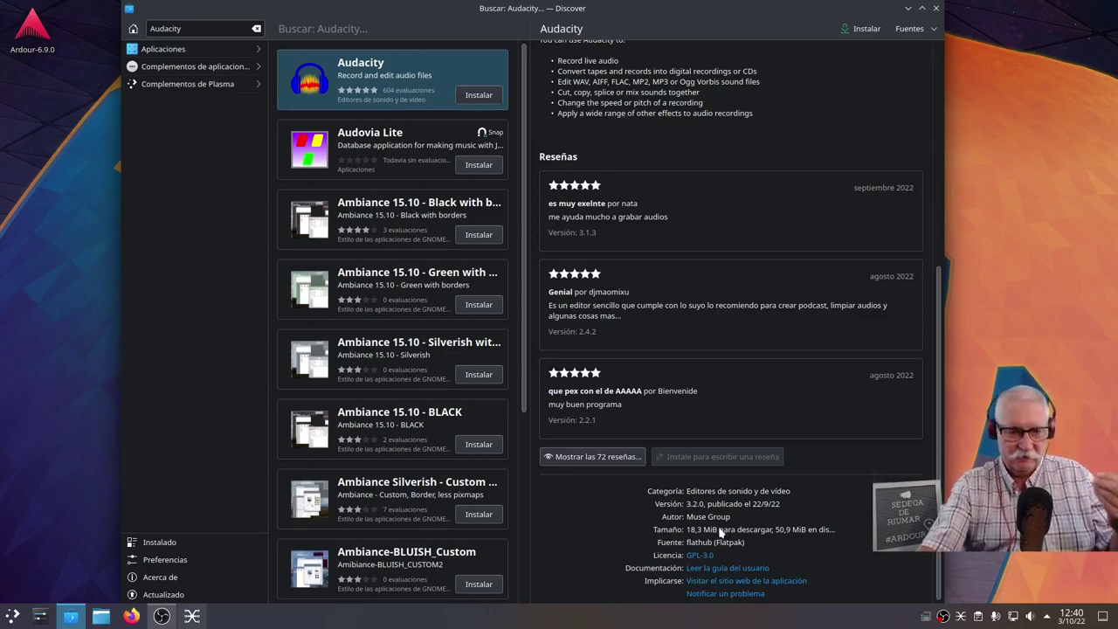
Step: Install Audacity from Discover and show the installed Multimedia applications in the launcher
left_click(865, 31)
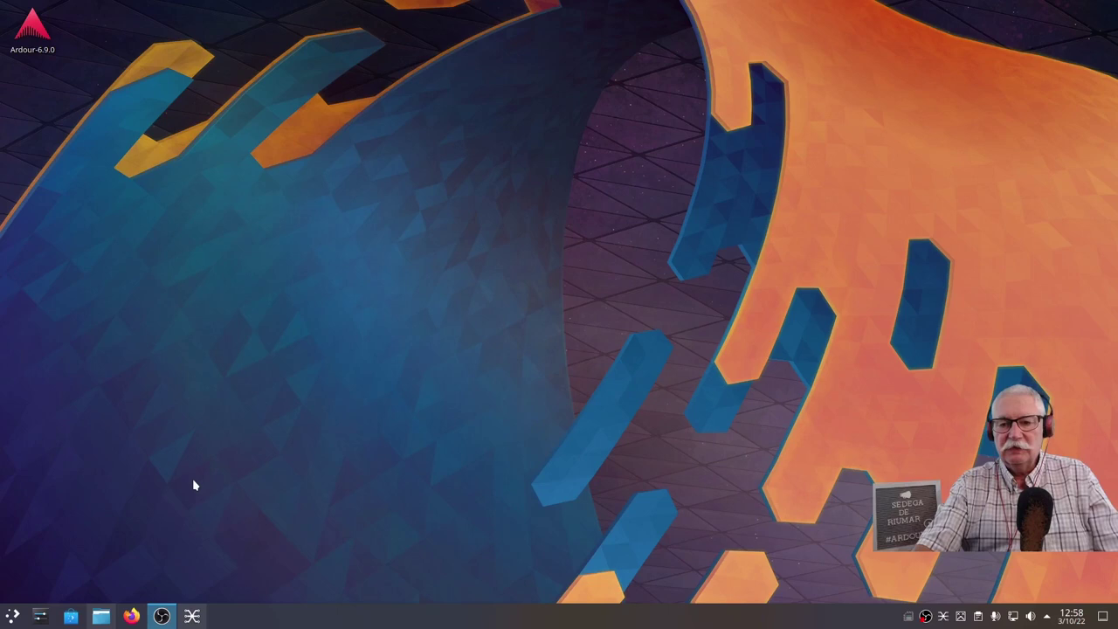
left_click(13, 617)
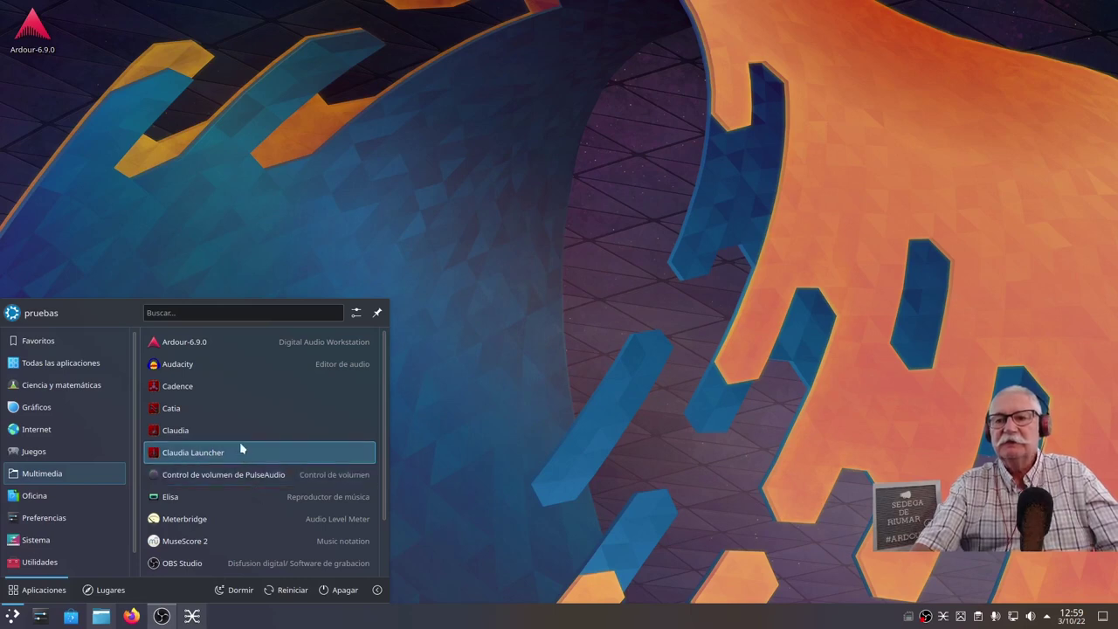
Step: Launch Audacity 3.2.0 and dismiss the Bienvenido a Audacity dialog
left_click(188, 368)
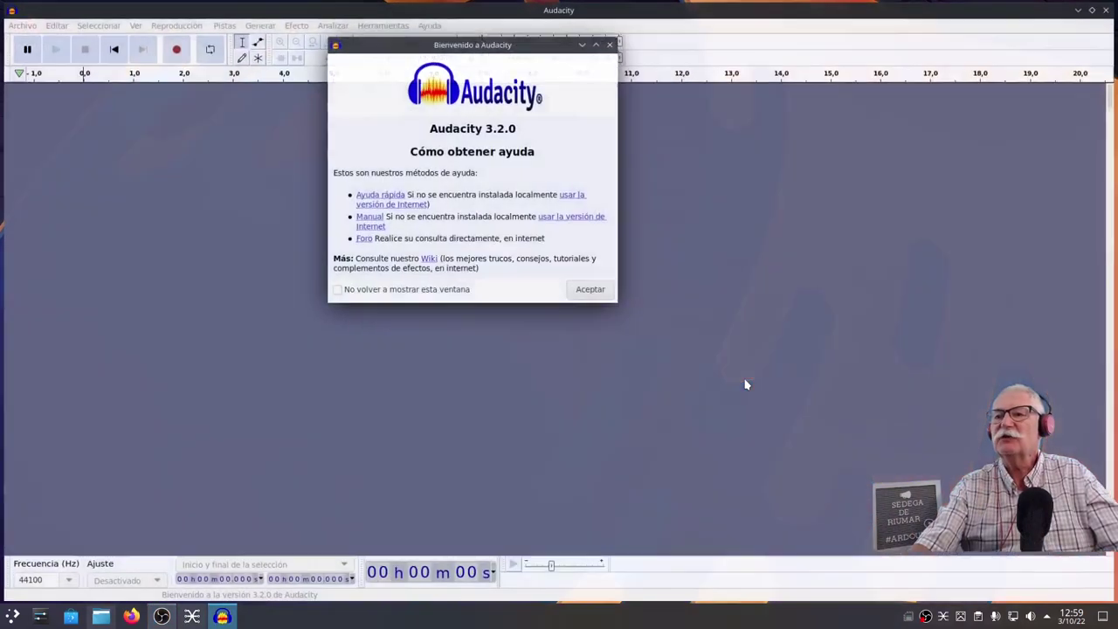
left_click(592, 292)
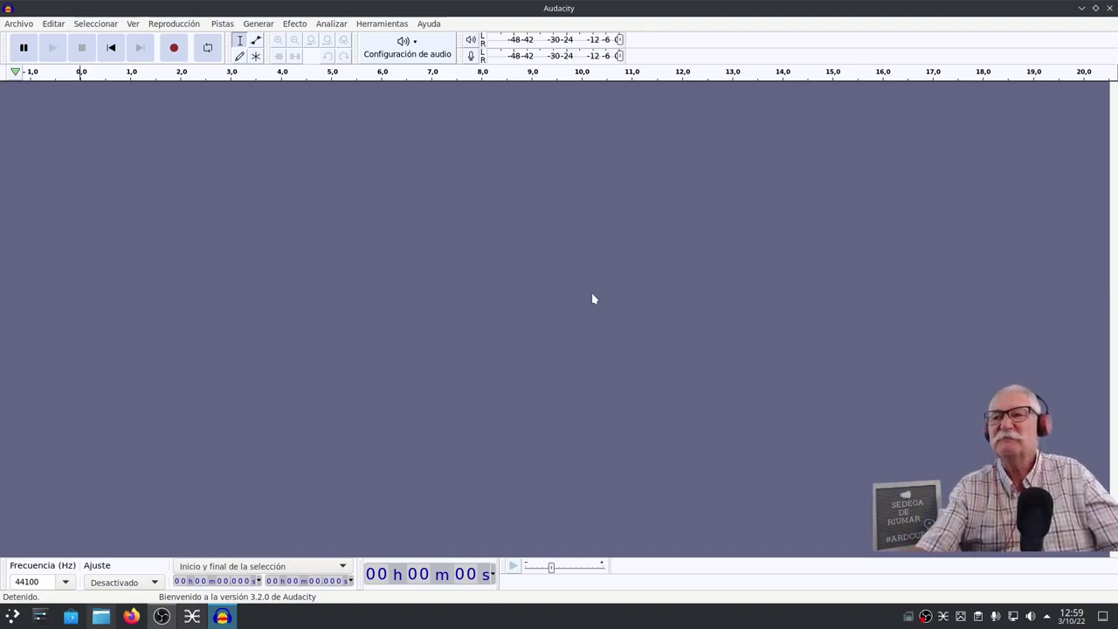
Step: Show the audio setup menu with stereo recording channels selected and the default device
left_click(409, 59)
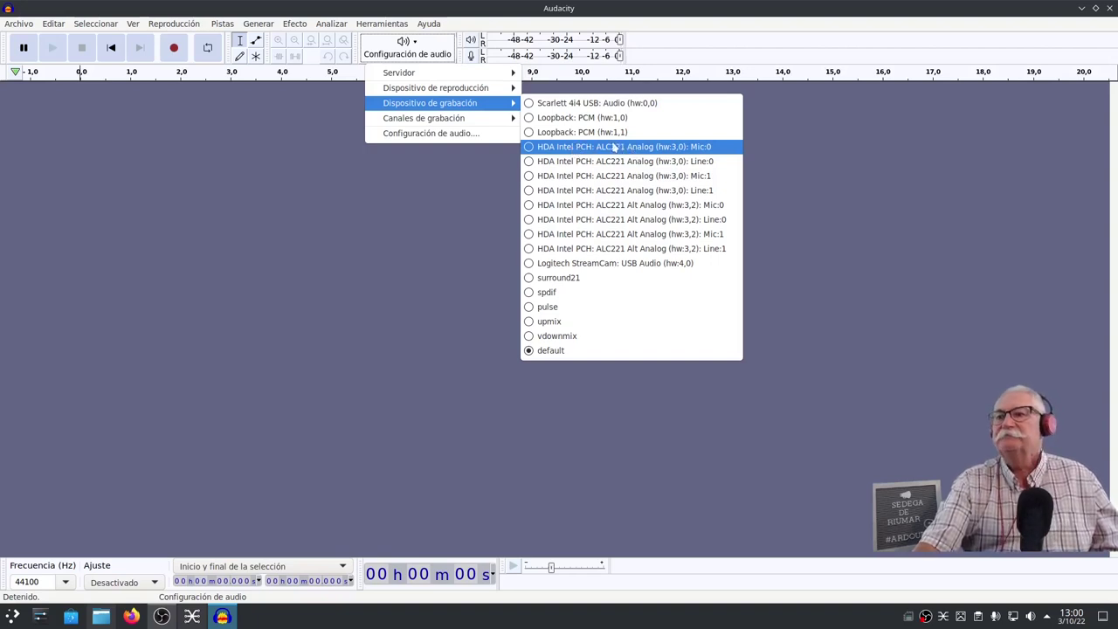
mouse_move(423, 118)
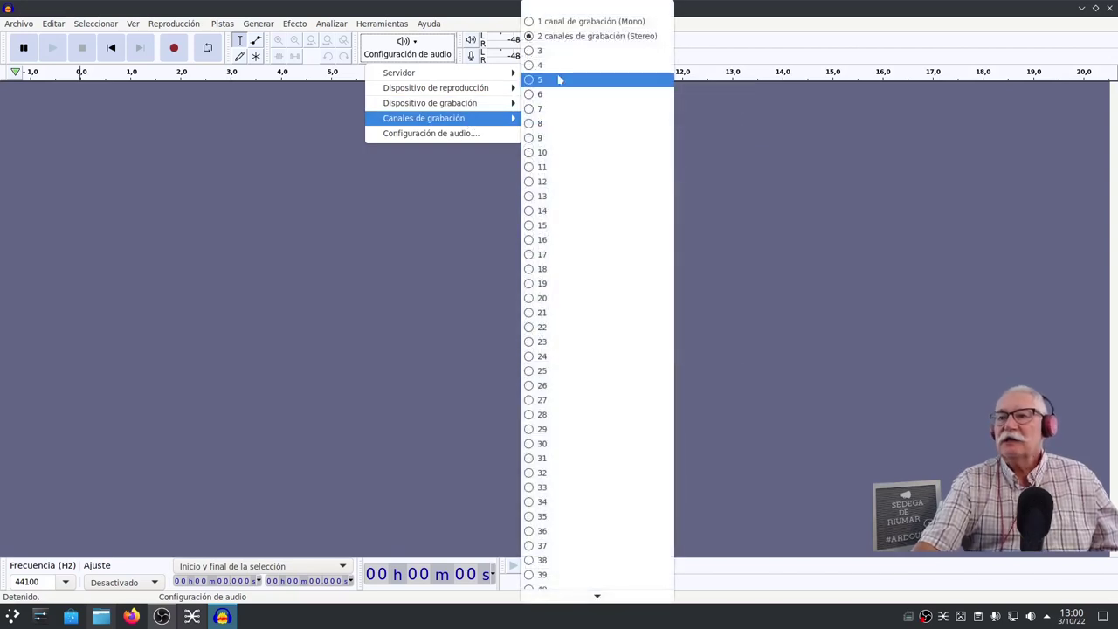
left_click(451, 133)
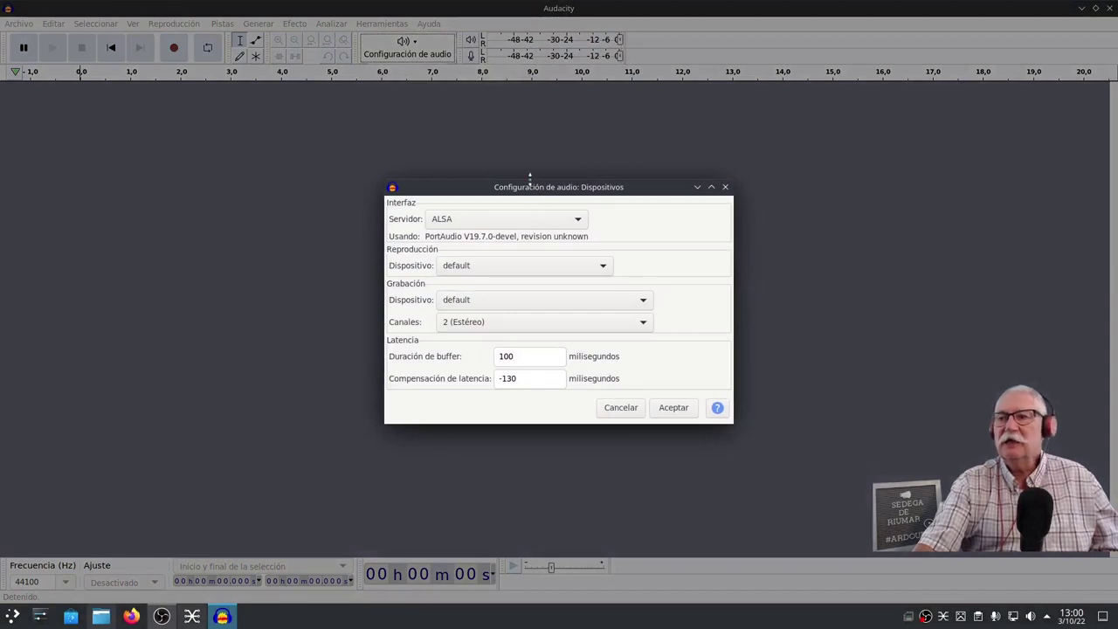
left_click_drag(531, 191, 450, 203)
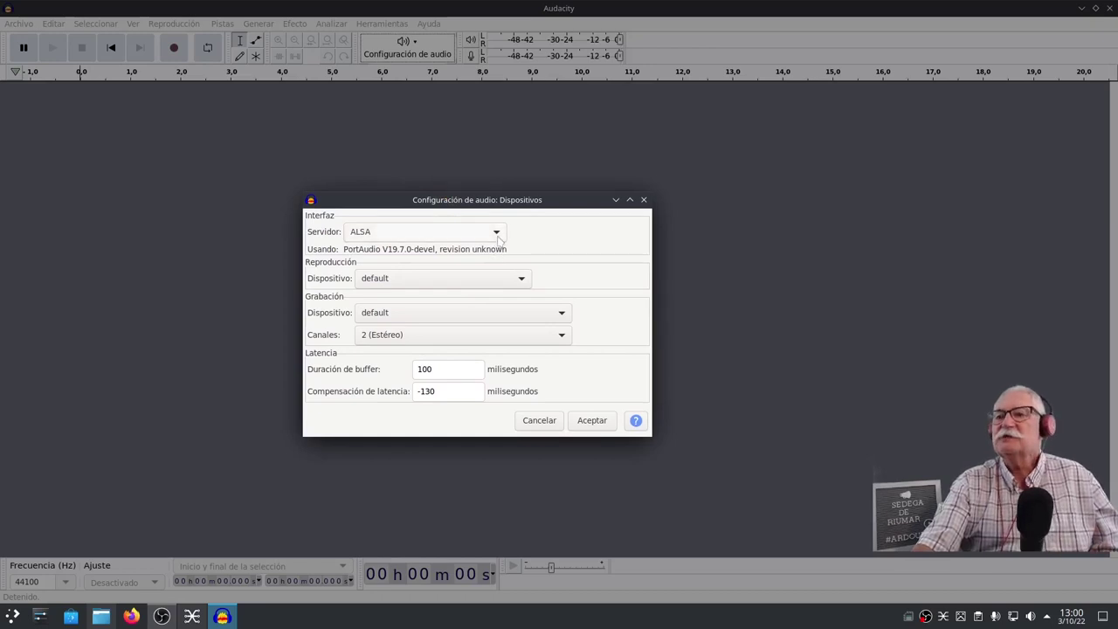
left_click(496, 234)
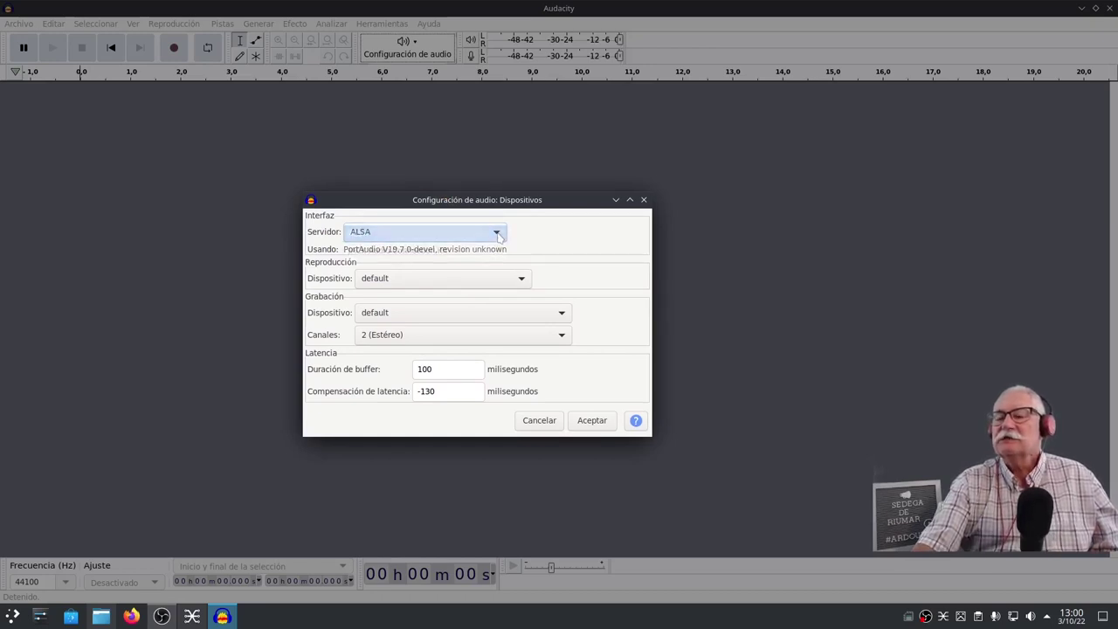
left_click(539, 422)
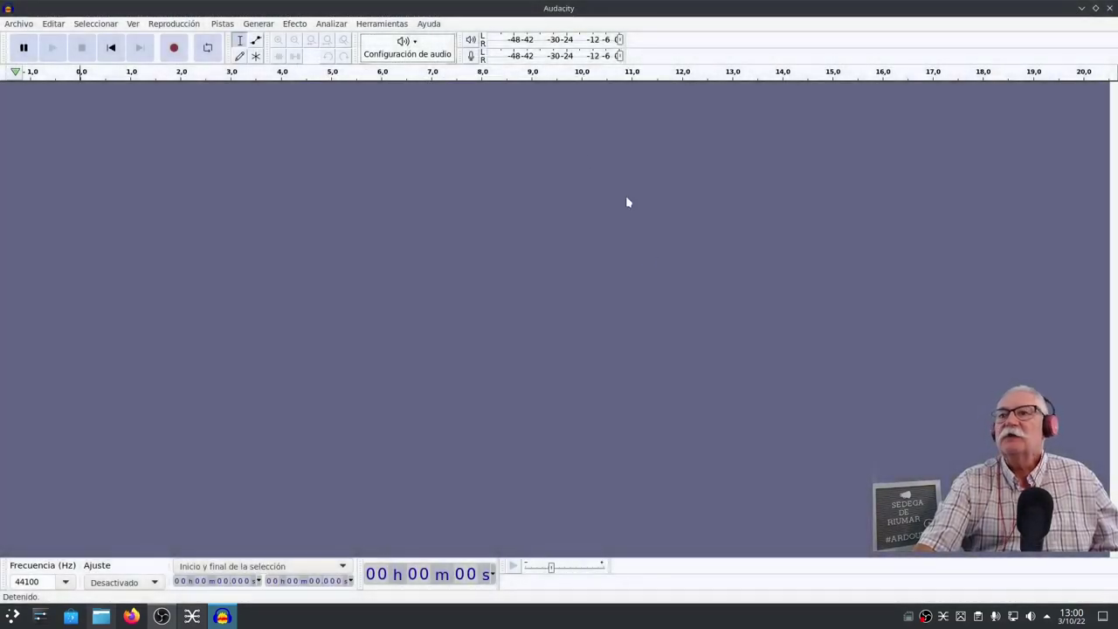
Step: Turn on input monitoring and record a short, silent stereo track, Audio 1
left_click(471, 56)
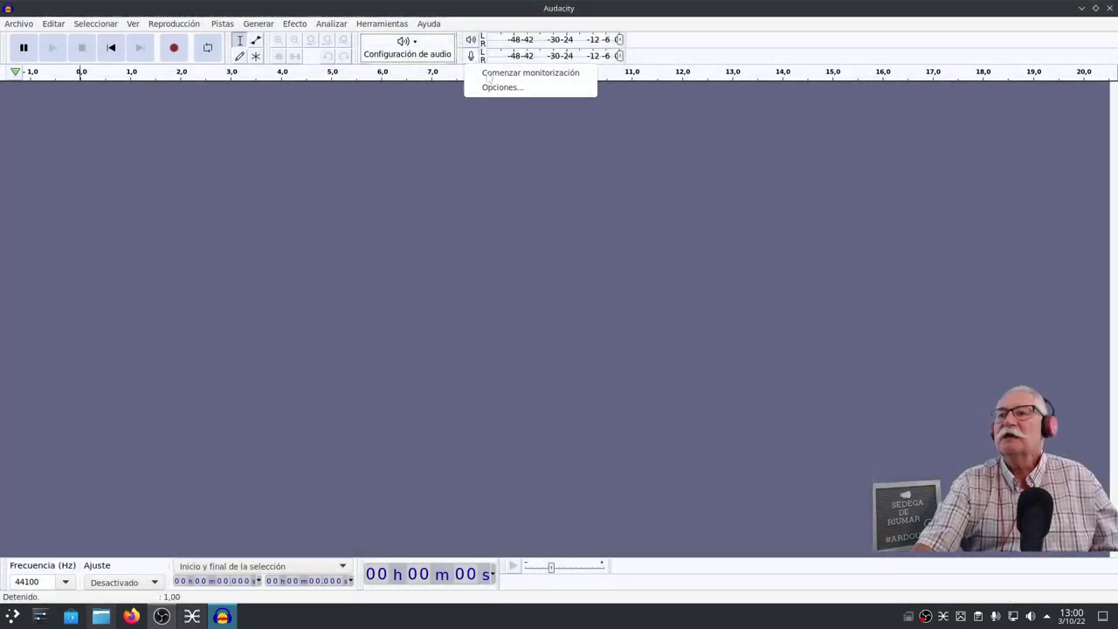
left_click(494, 72)
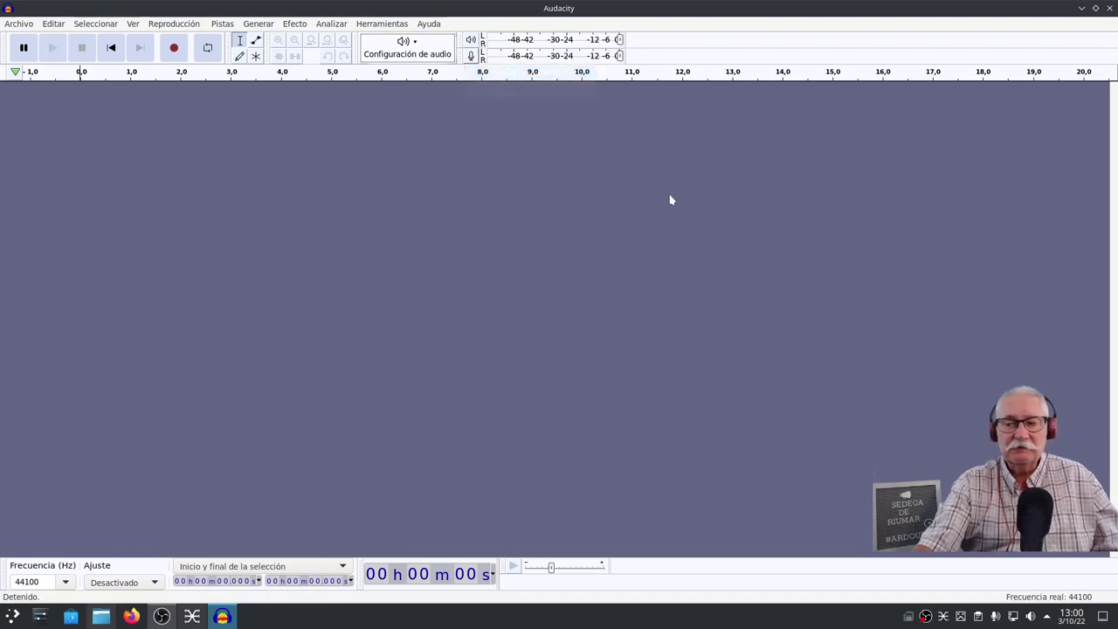
left_click(173, 48)
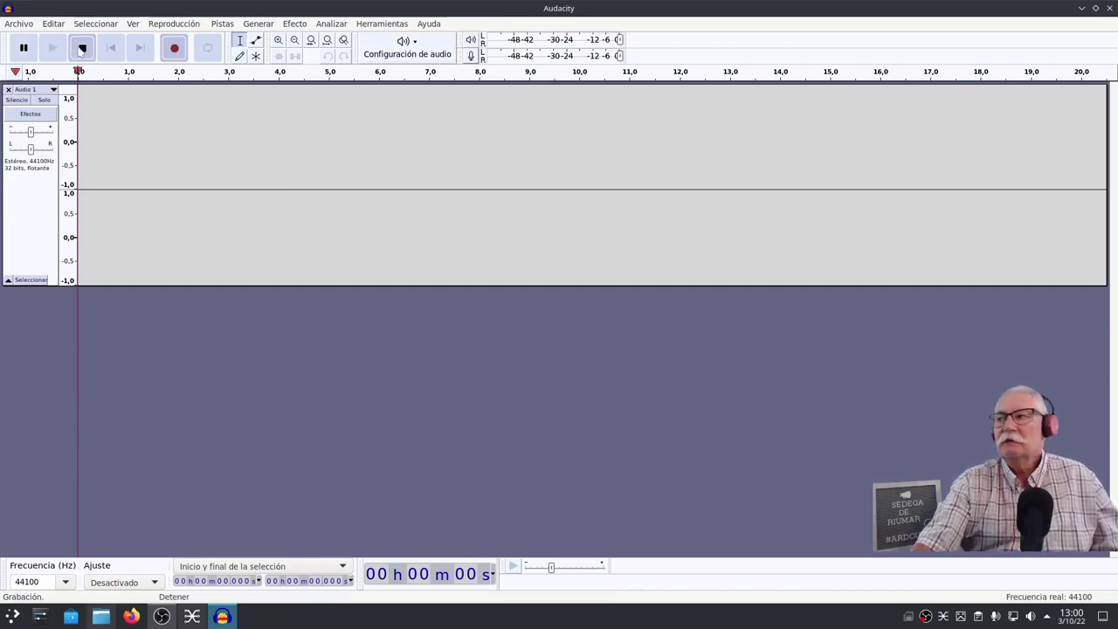
left_click(82, 49)
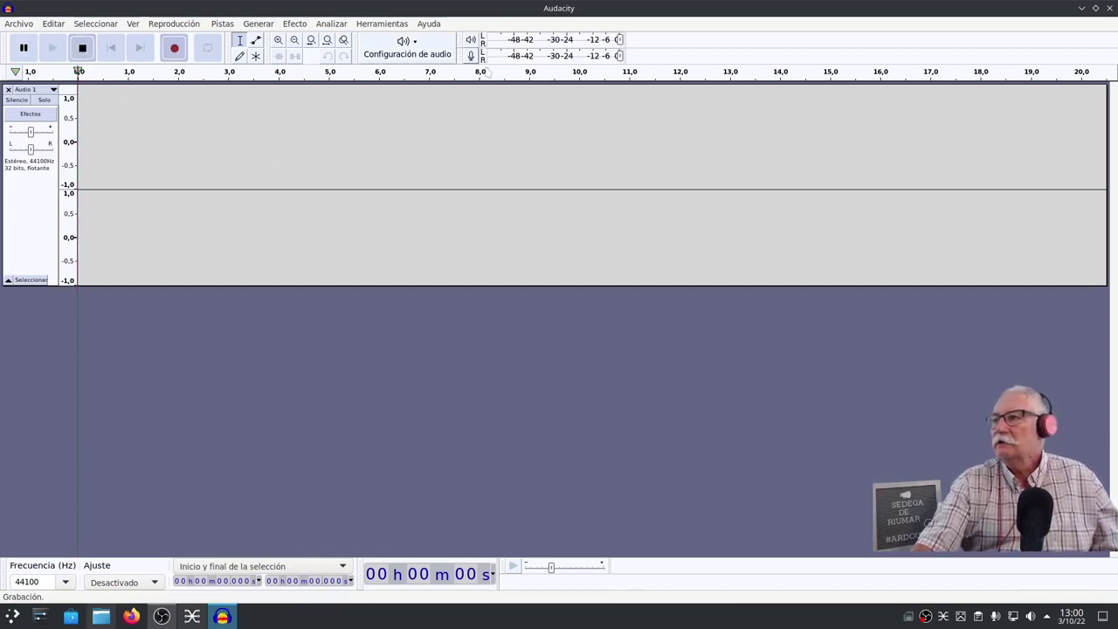
Step: Quit Audacity without saving and launch audacity-linux-3.2.0-x64.AppImage from Descargas
left_click(1108, 9)
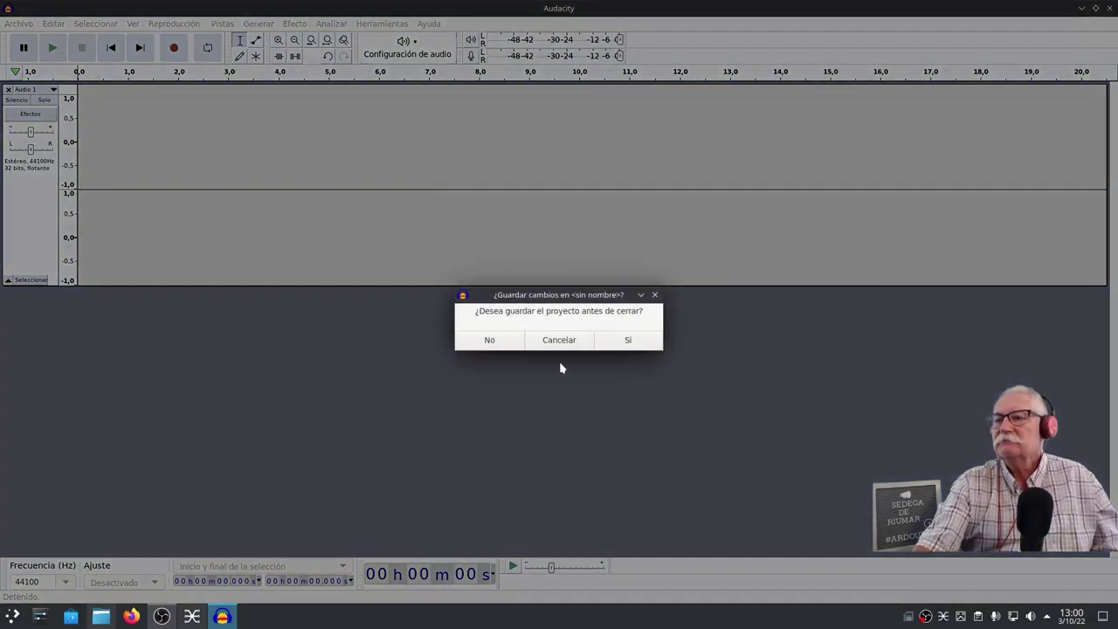
left_click(489, 340)
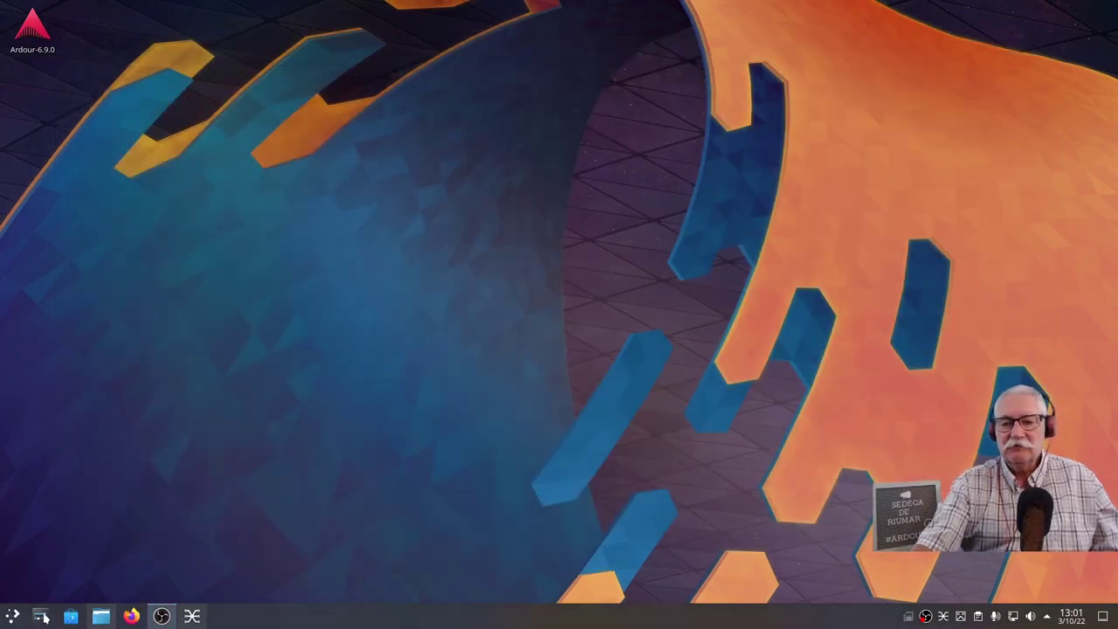
left_click(100, 616)
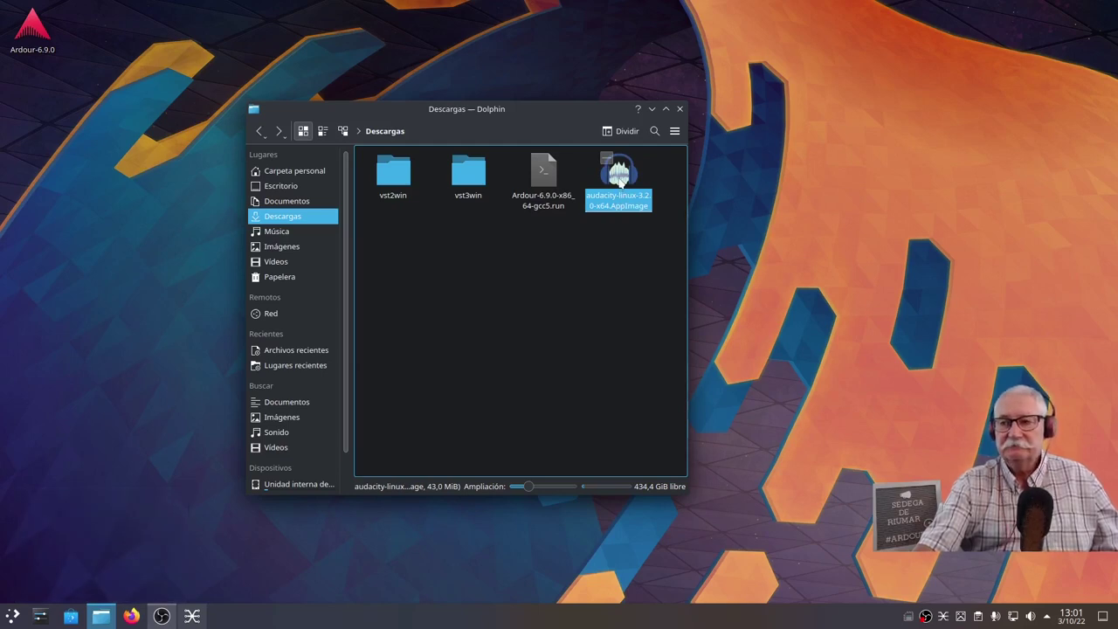
double_click(620, 177)
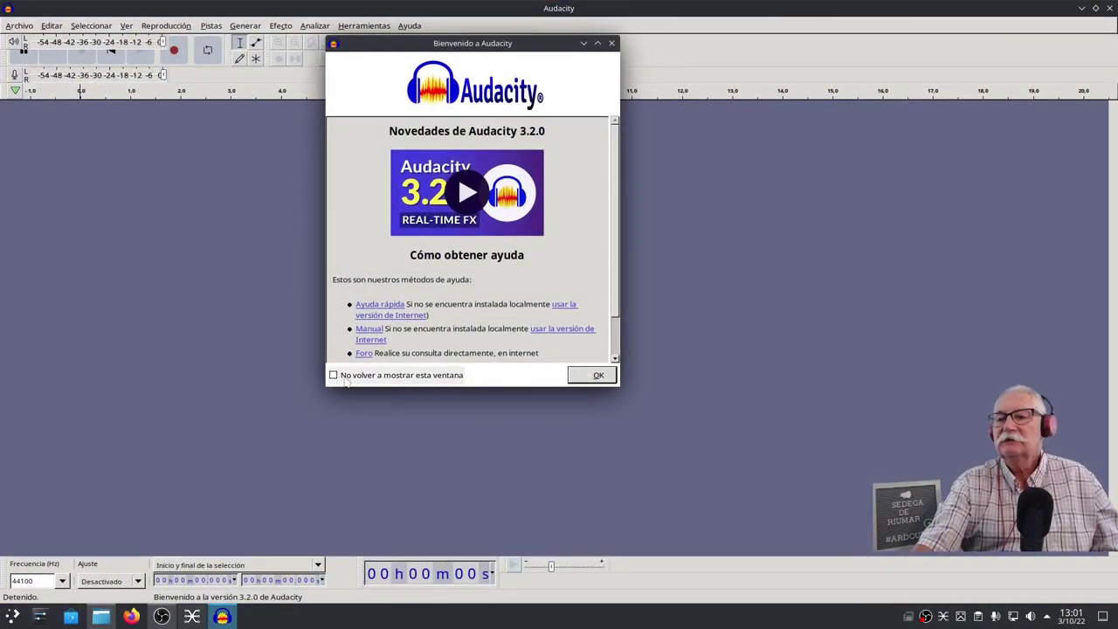
Step: Dismiss the welcome window, dock both level meters beside Compartir audio, and start monitoring
left_click(590, 375)
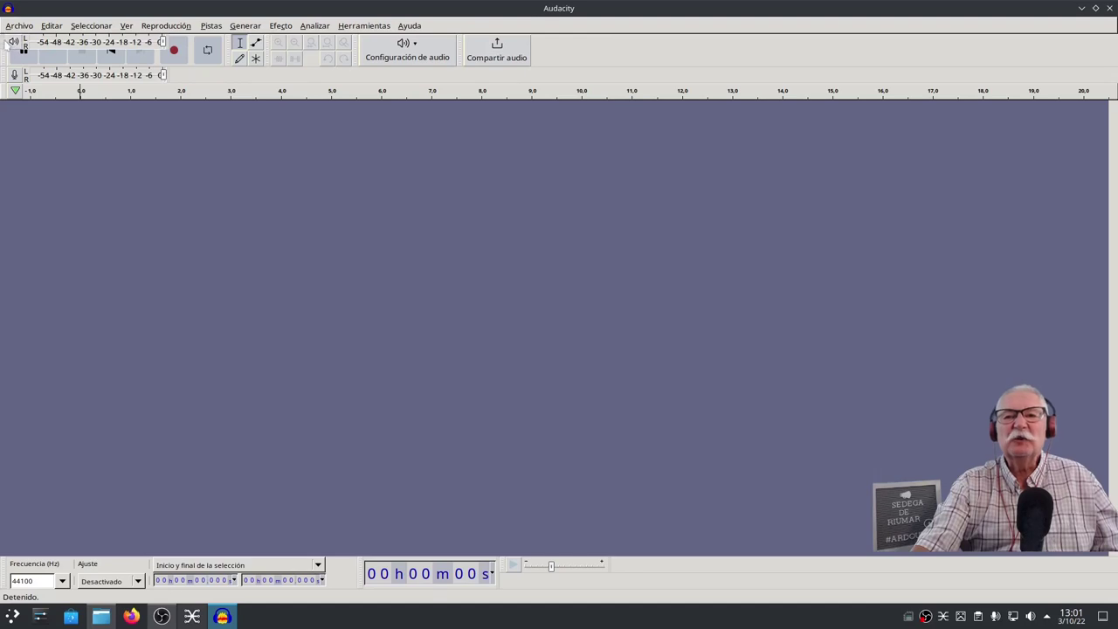
left_click_drag(7, 46, 556, 50)
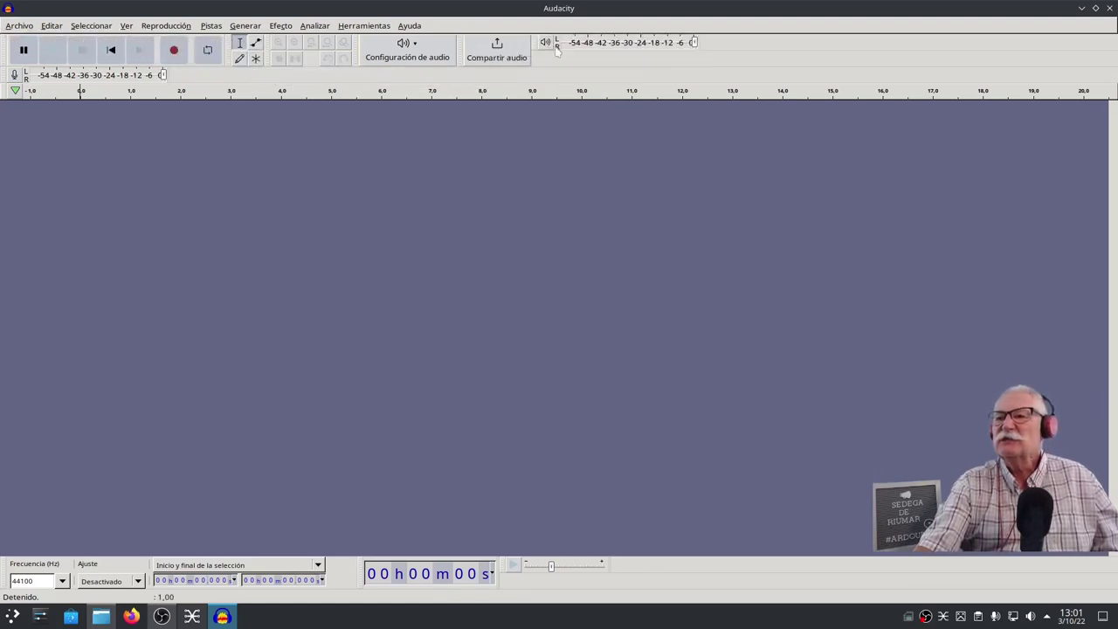
left_click_drag(7, 75, 531, 55)
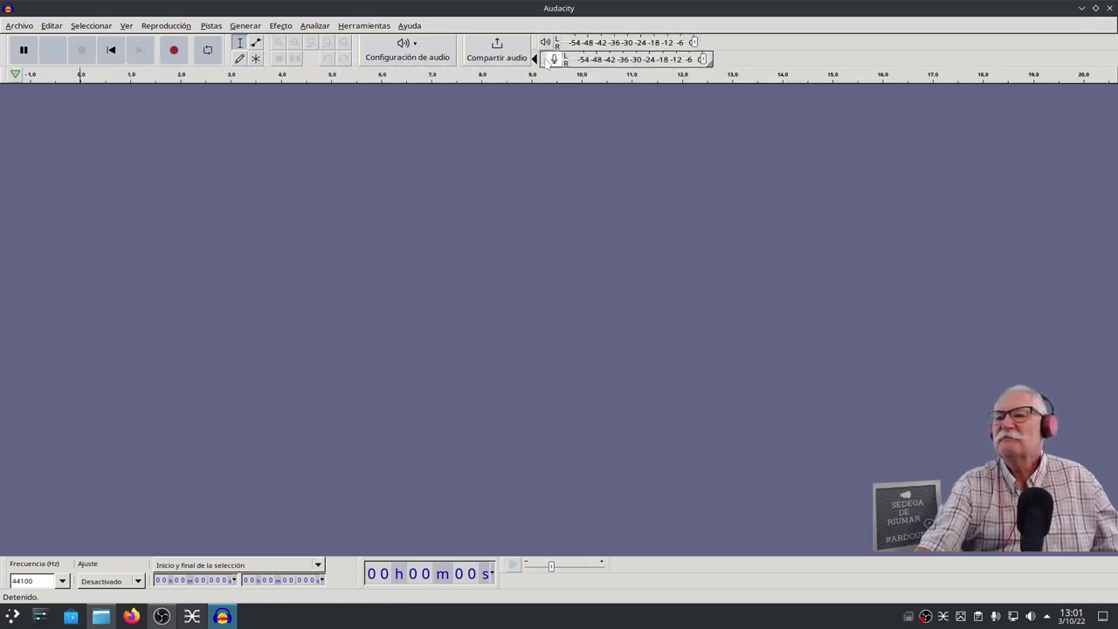
left_click_drag(531, 56, 542, 59)
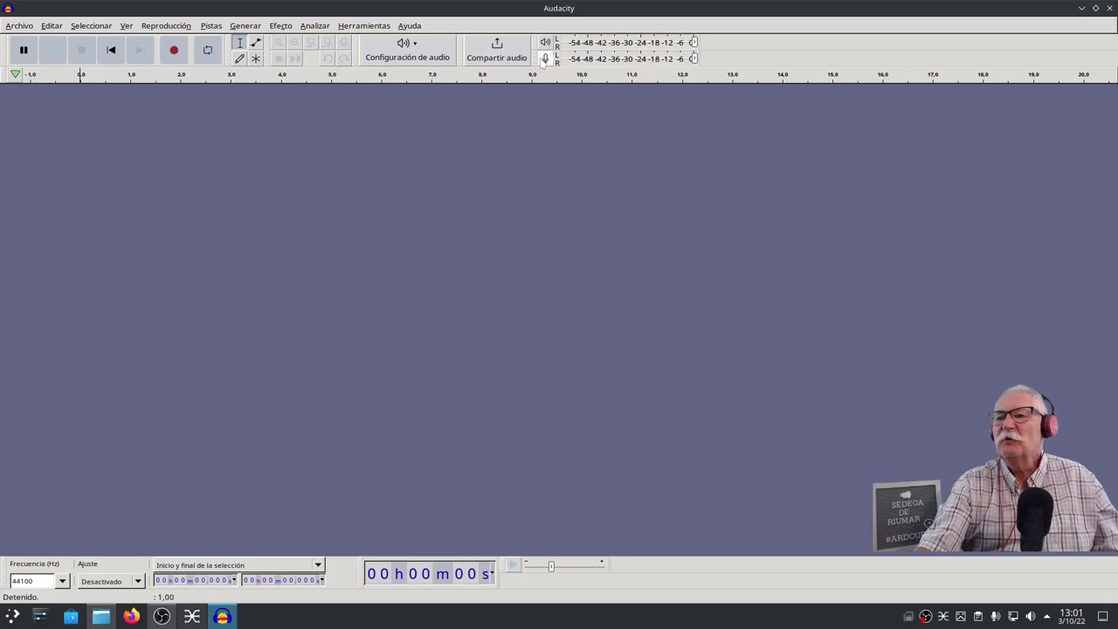
left_click(545, 59)
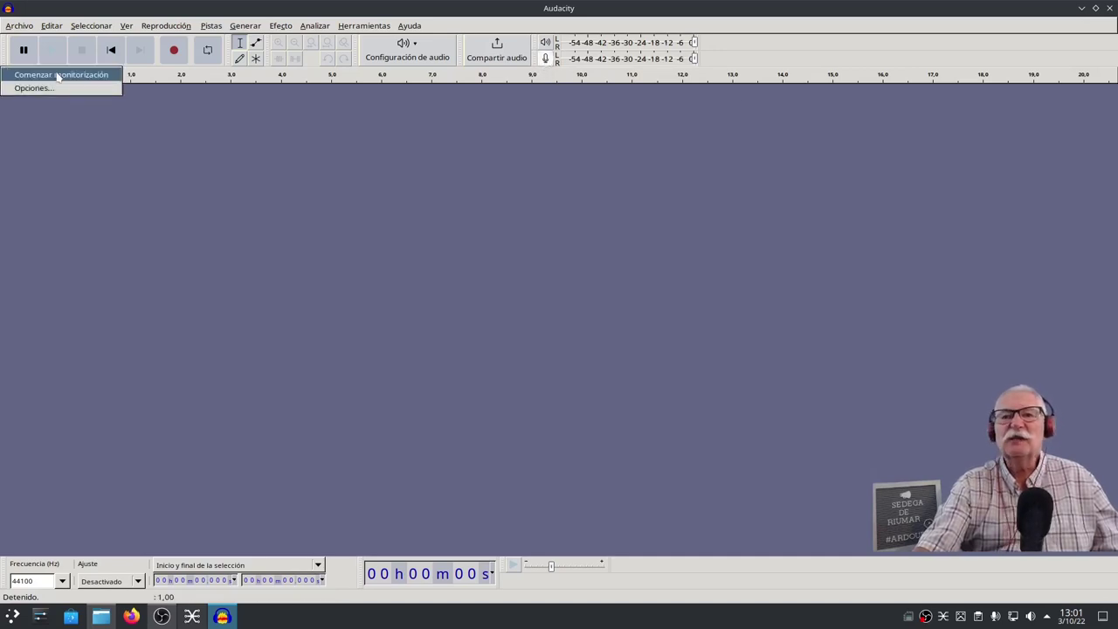
left_click(58, 77)
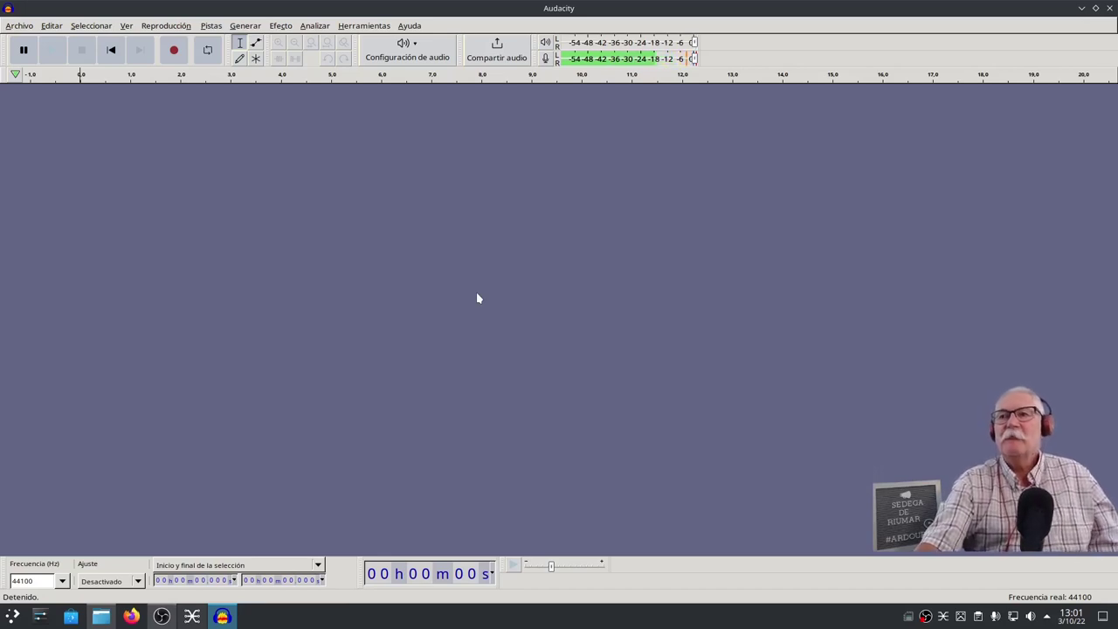
left_click(408, 58)
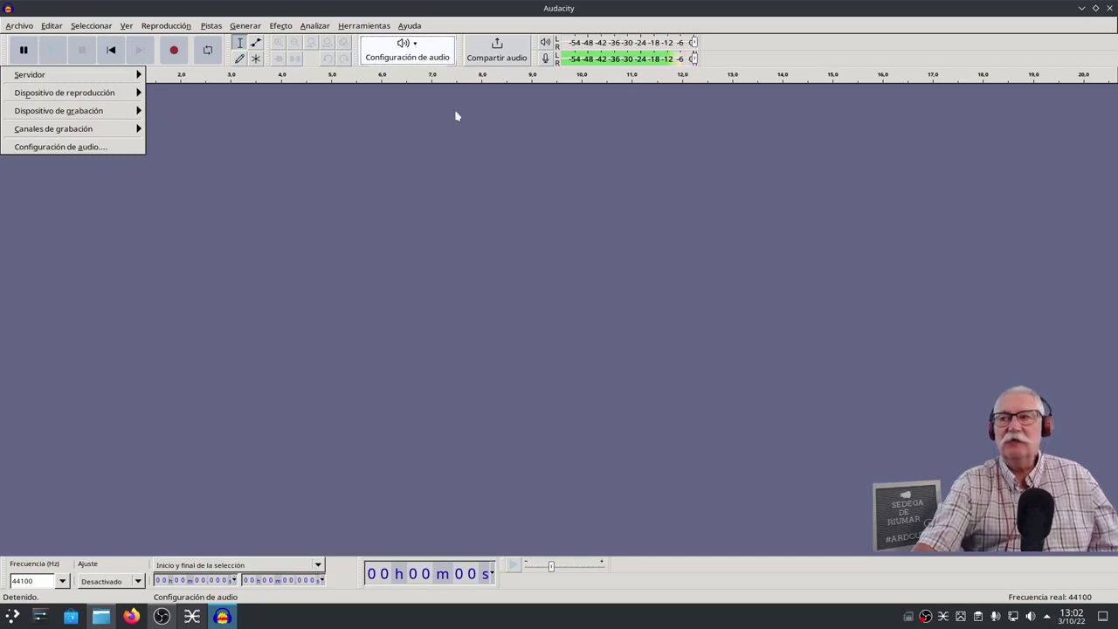
left_click(172, 54)
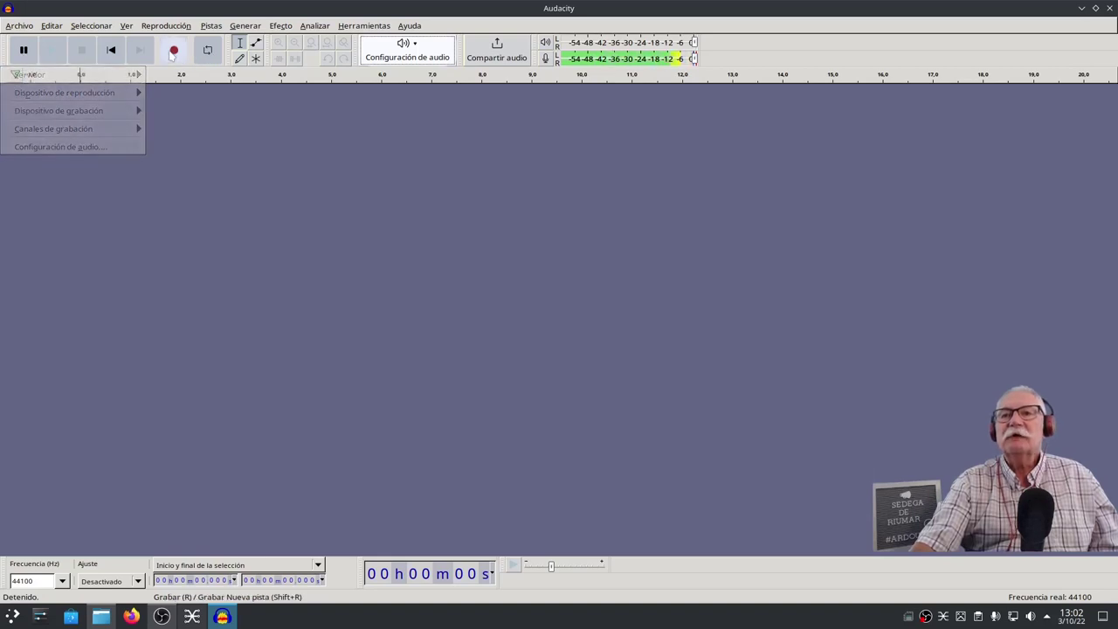
Step: Record about twelve seconds of stereo speech into Audio 1, stopping with Space
left_click(173, 51)
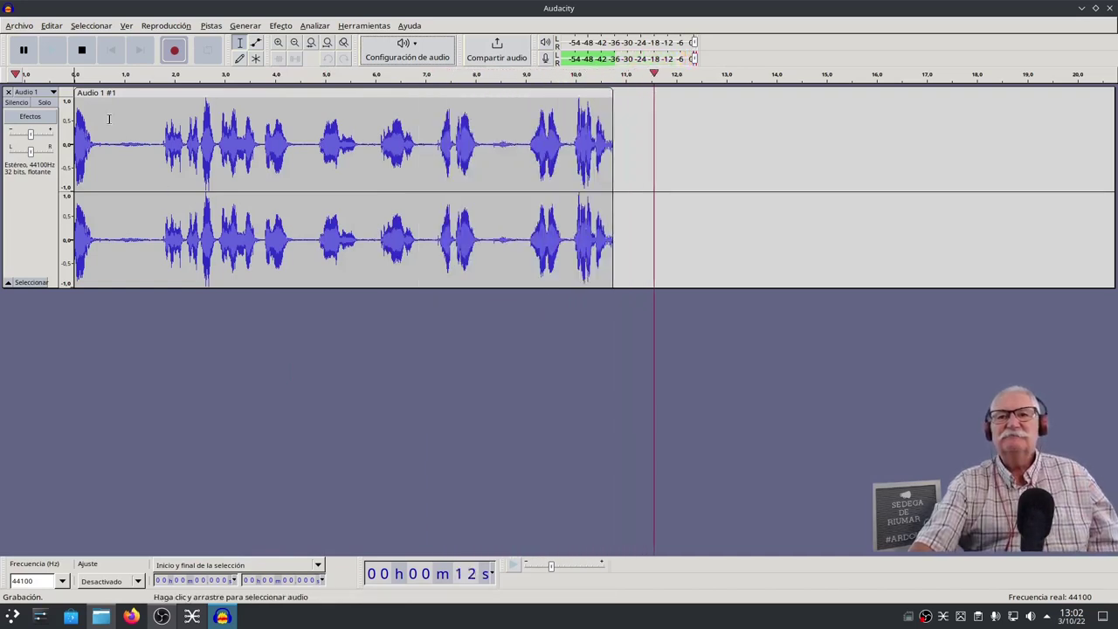
key("space")
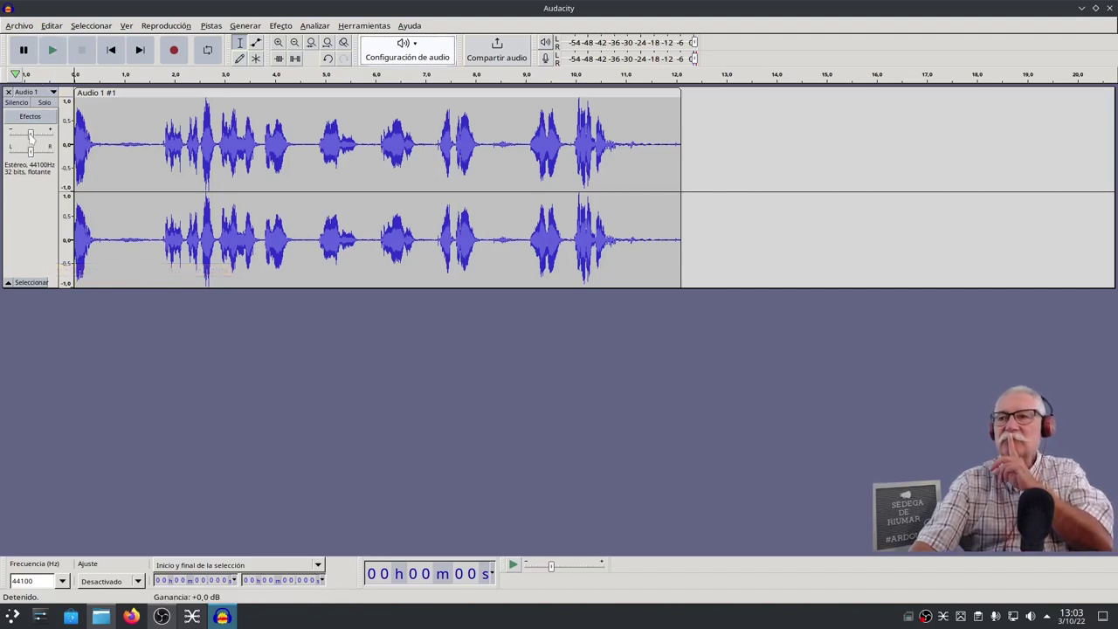
left_click(51, 52)
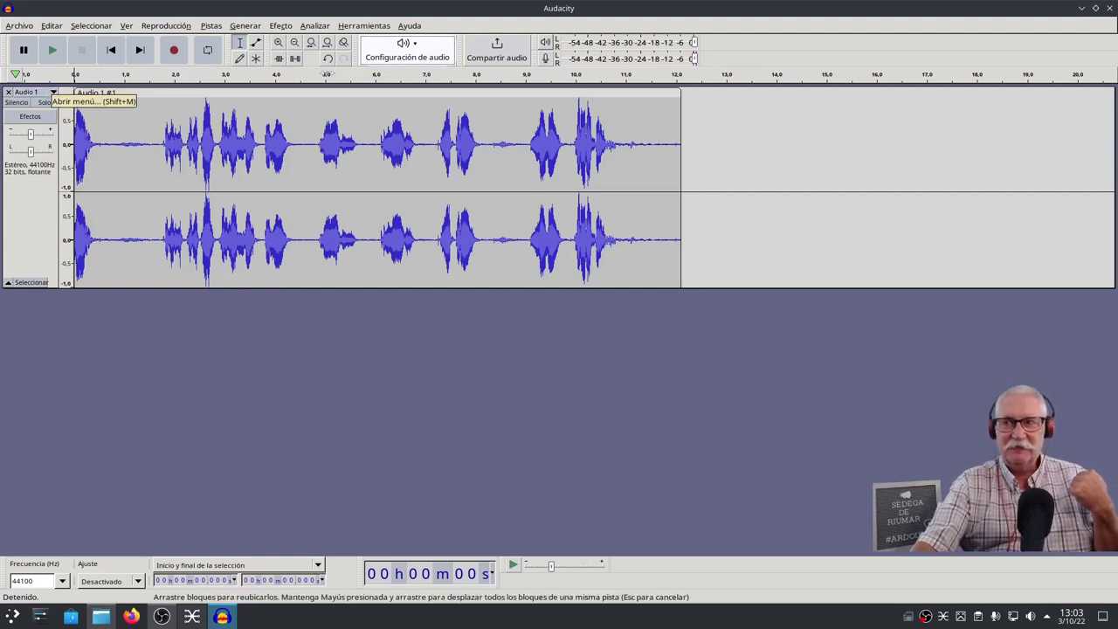
left_click(401, 62)
mouse_move(64, 93)
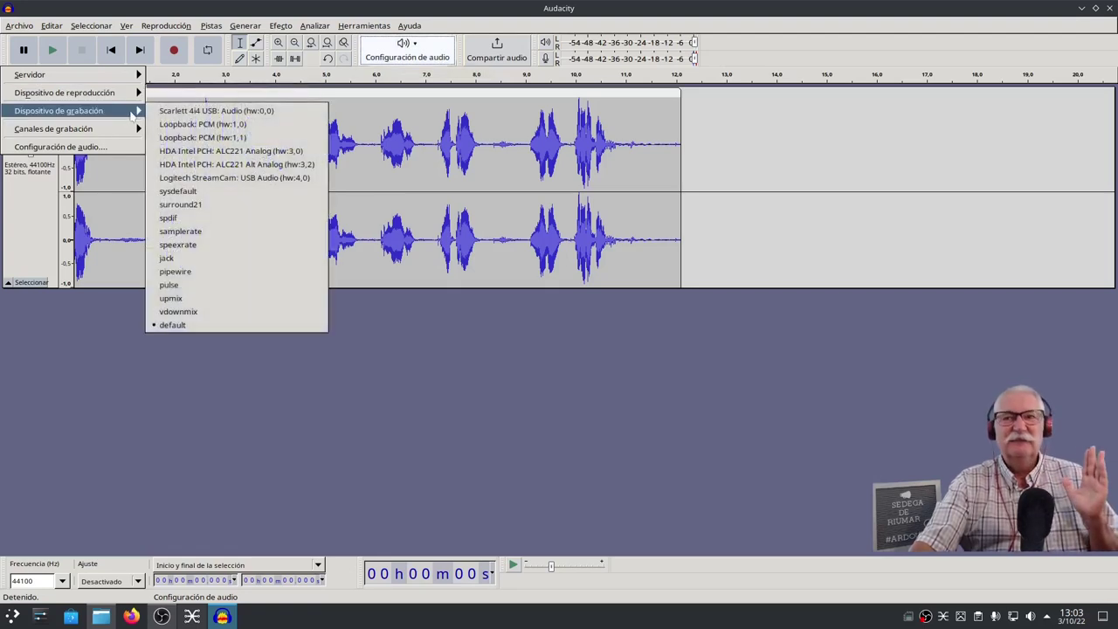
mouse_move(53, 128)
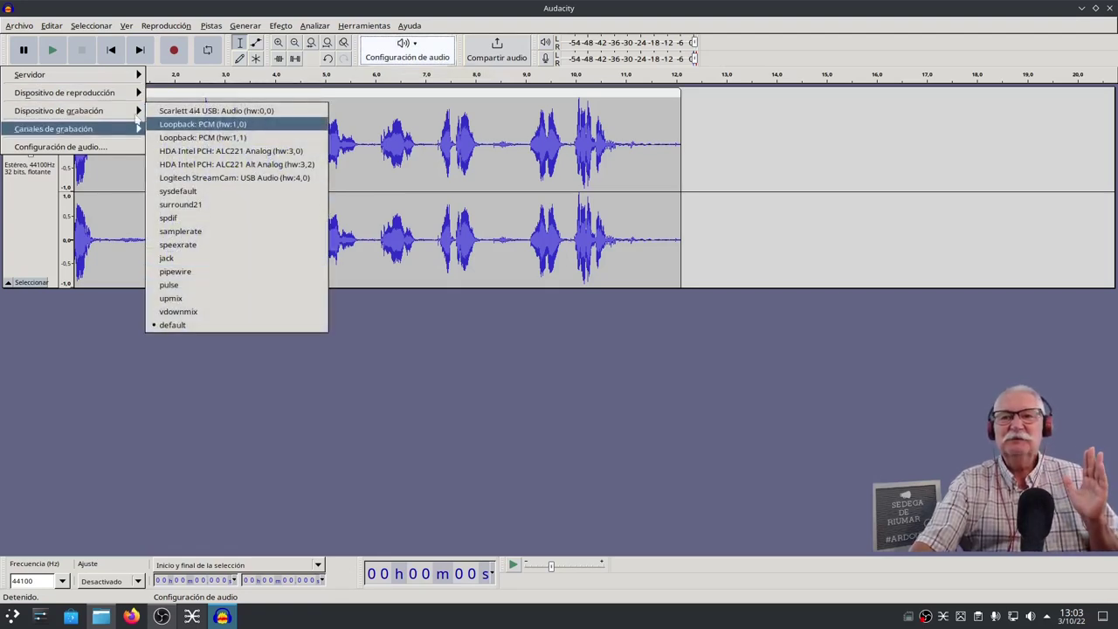
left_click(587, 546)
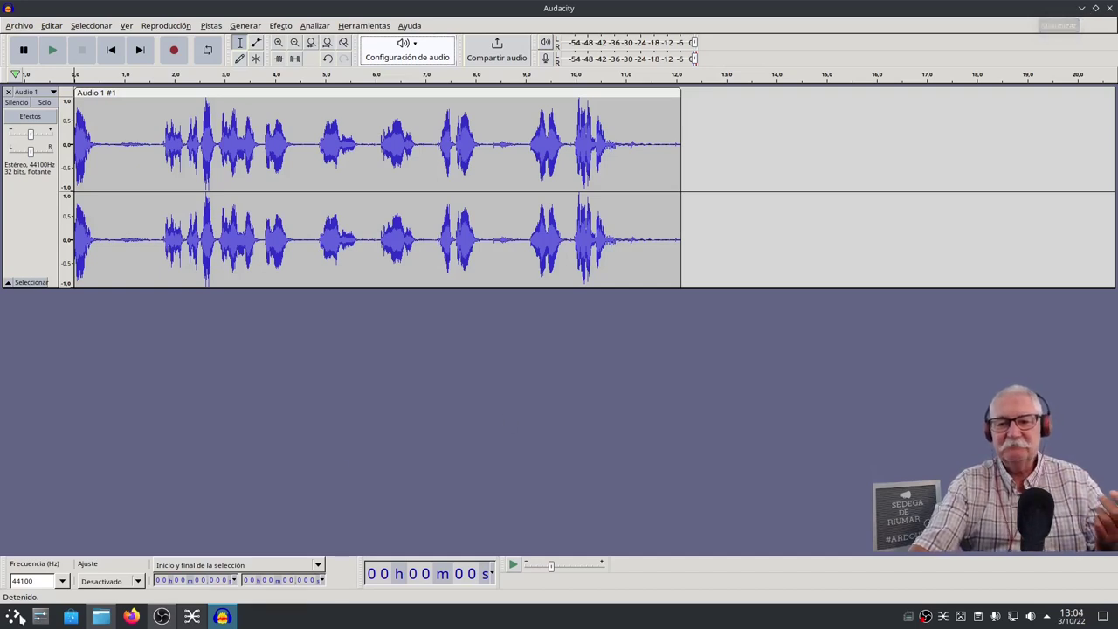
Step: Launch Cadence from the Multimedia menu to show the JACK server at 48000 Hz
left_click(13, 617)
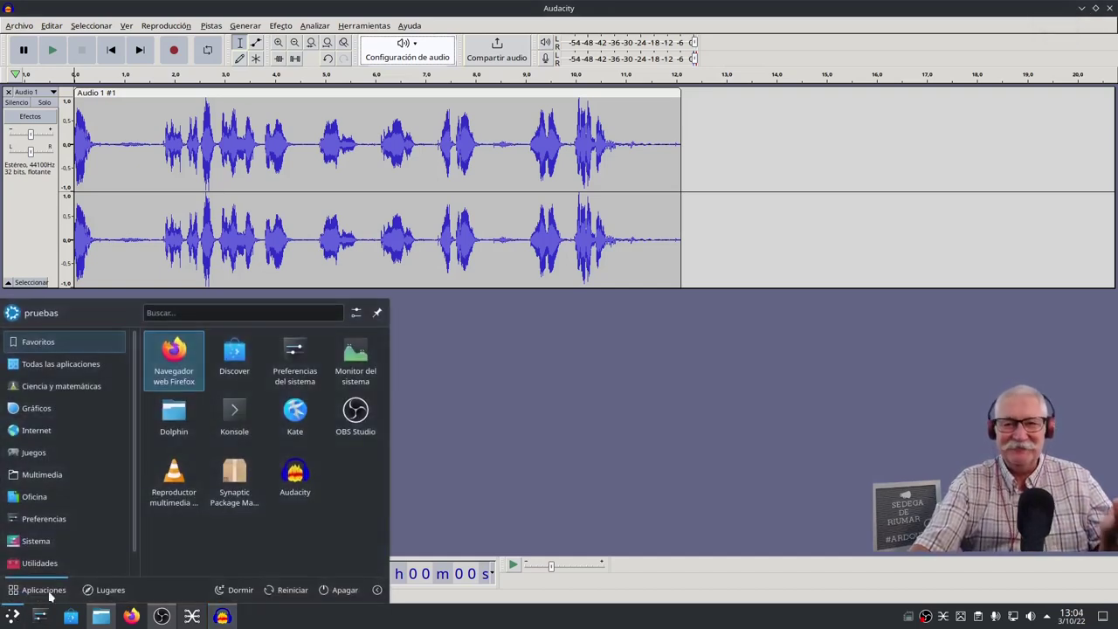
mouse_move(42, 475)
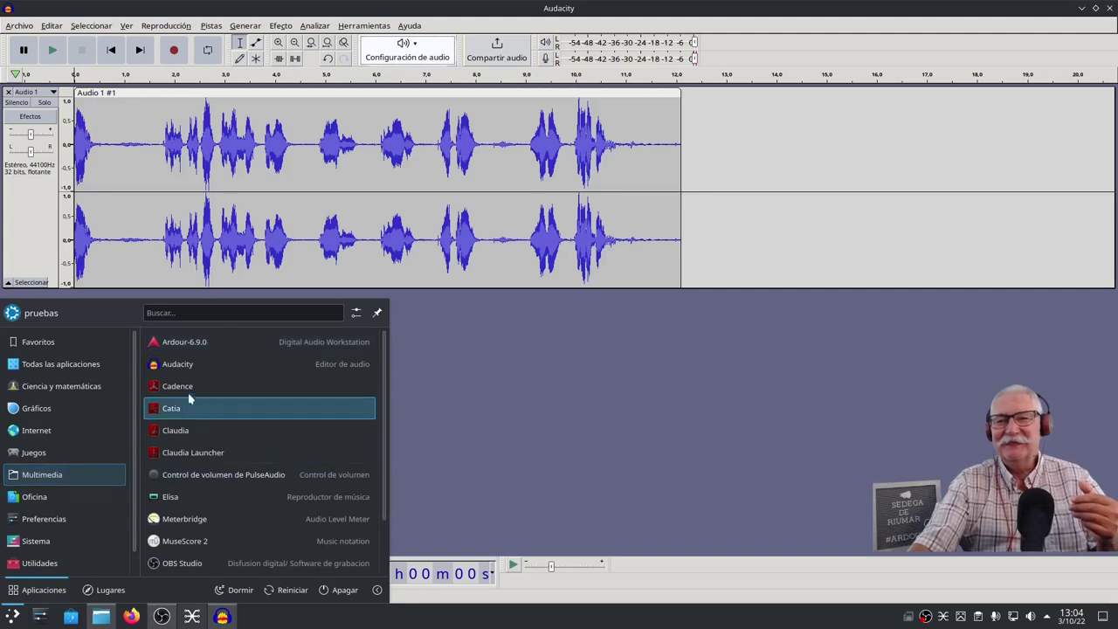
left_click(188, 389)
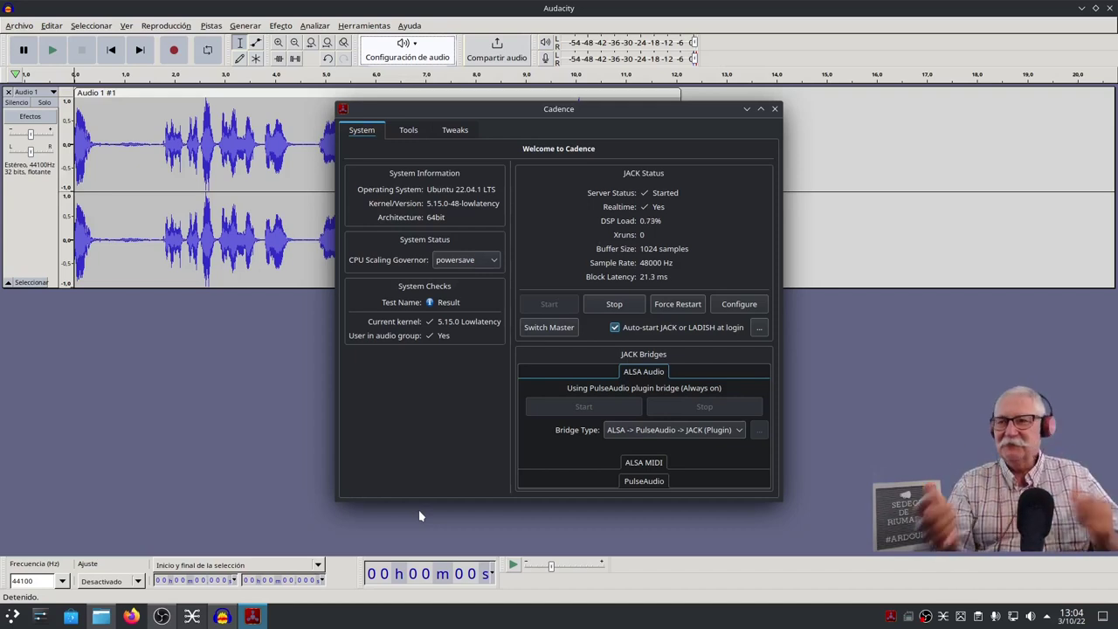
Step: Review Cadence's JACK driver settings without changes, then drag the Cadence window lower
left_click(741, 309)
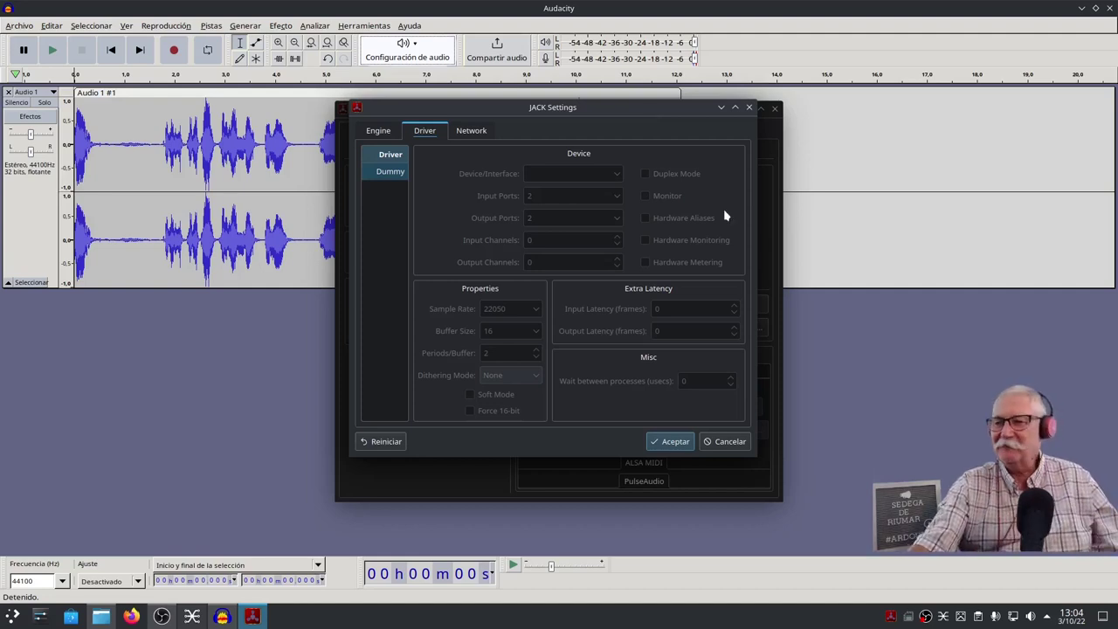
left_click(681, 443)
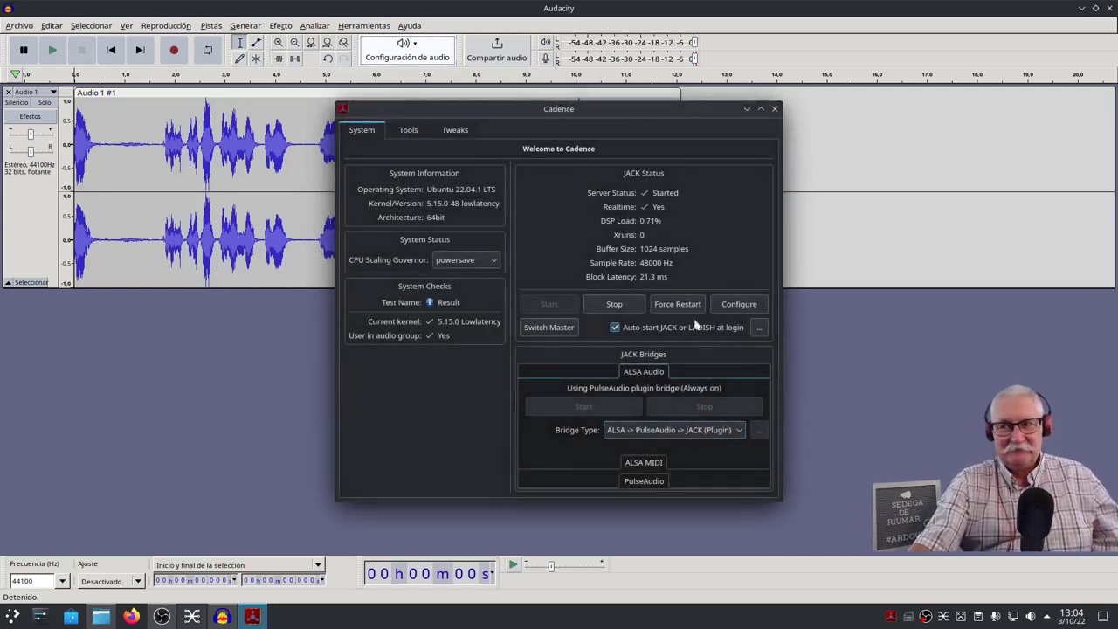
left_click_drag(533, 111, 459, 151)
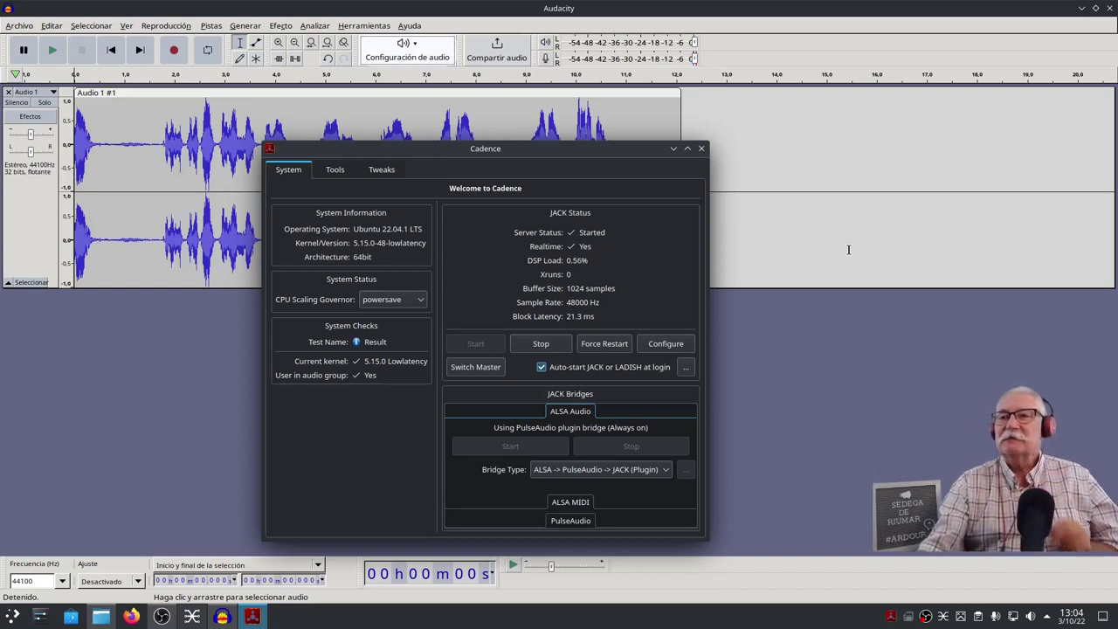
Step: Set Cadence's CPU scaling governor to performance, then check bridge types, tools and LADSPA plugin paths
left_click(386, 302)
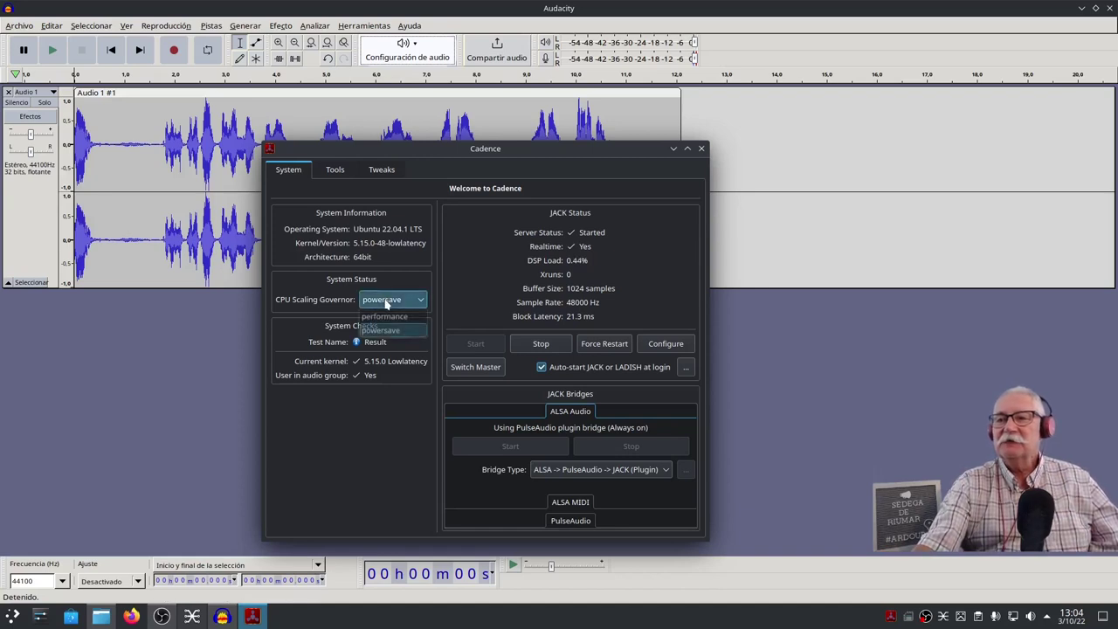
left_click(387, 320)
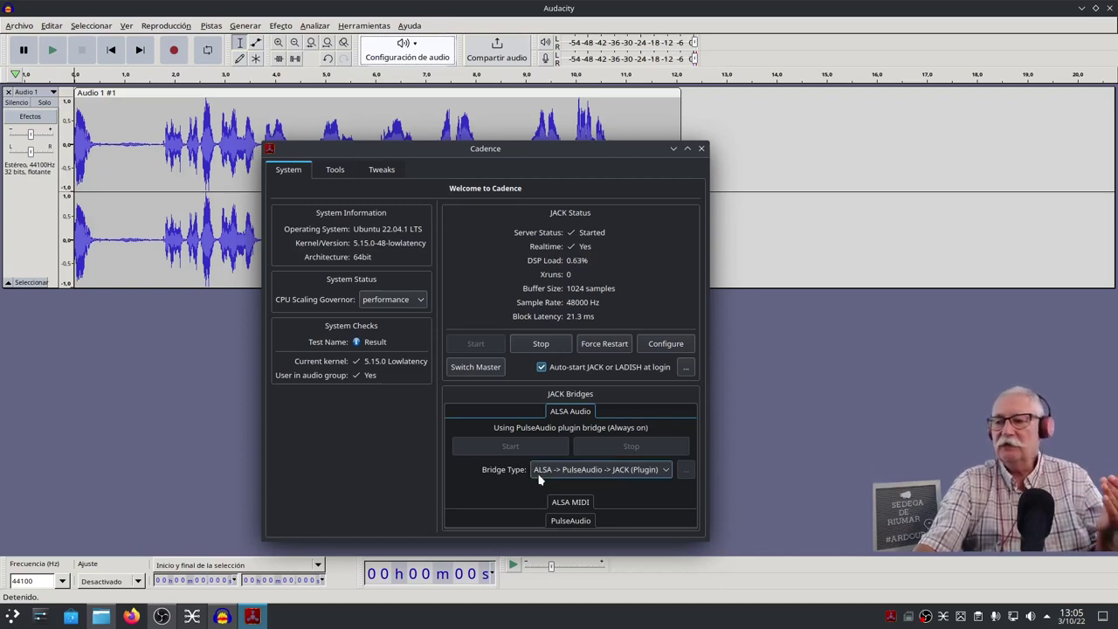
left_click(671, 469)
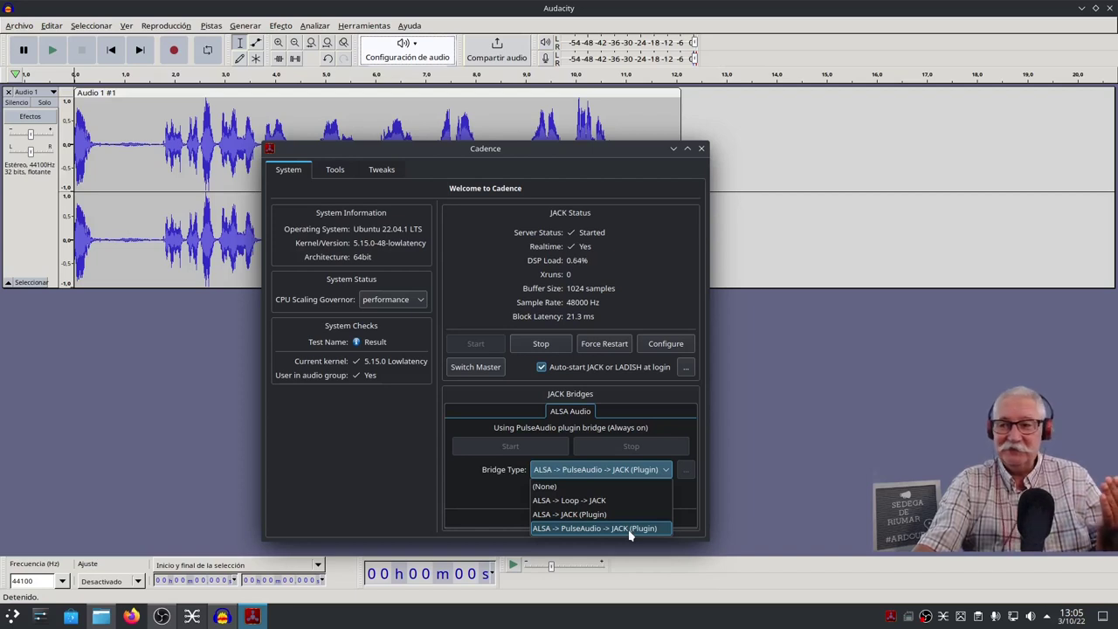
left_click(817, 493)
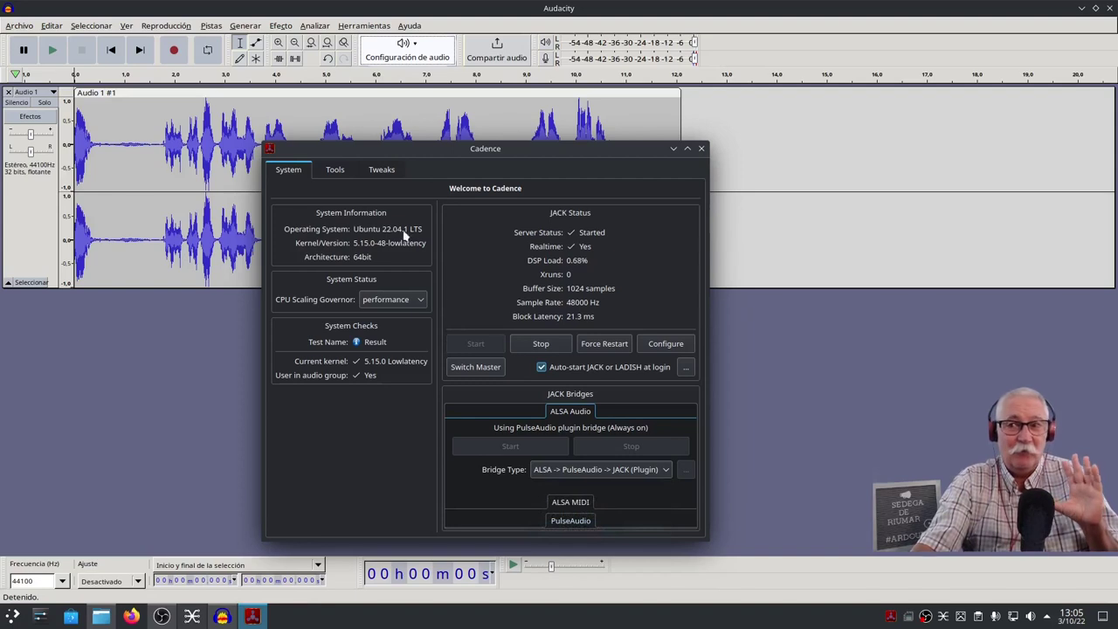
left_click(337, 171)
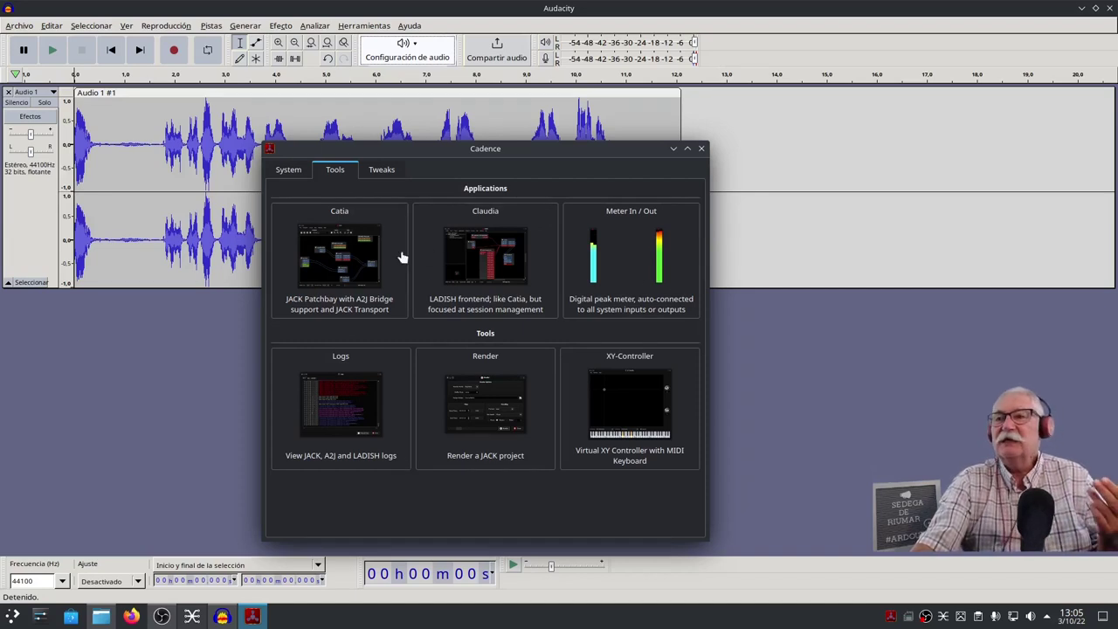
left_click(378, 174)
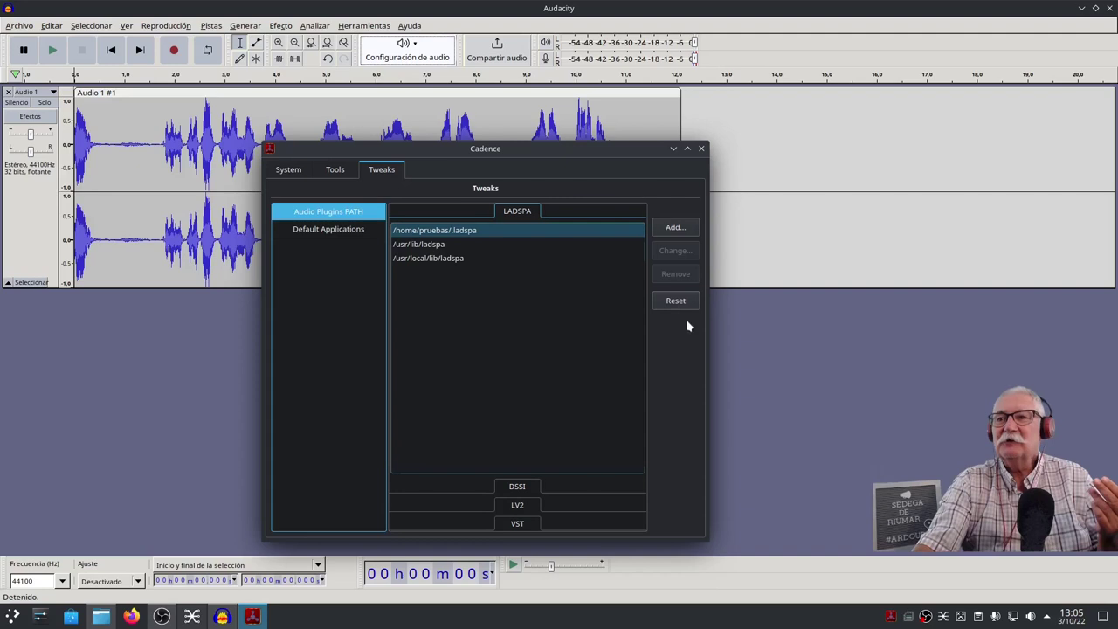
left_click(701, 148)
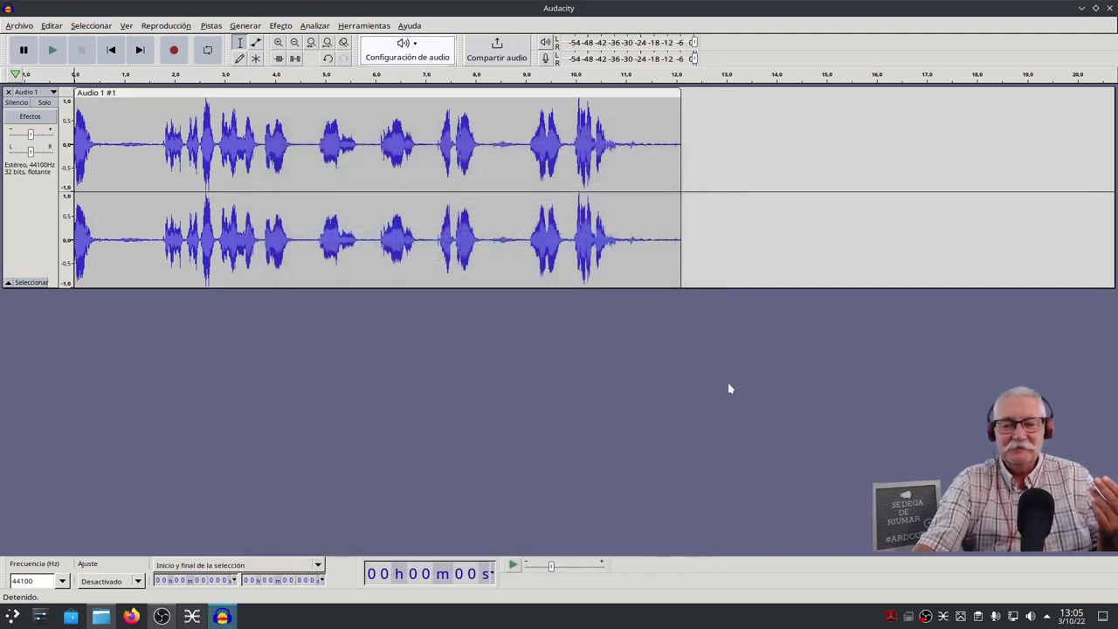